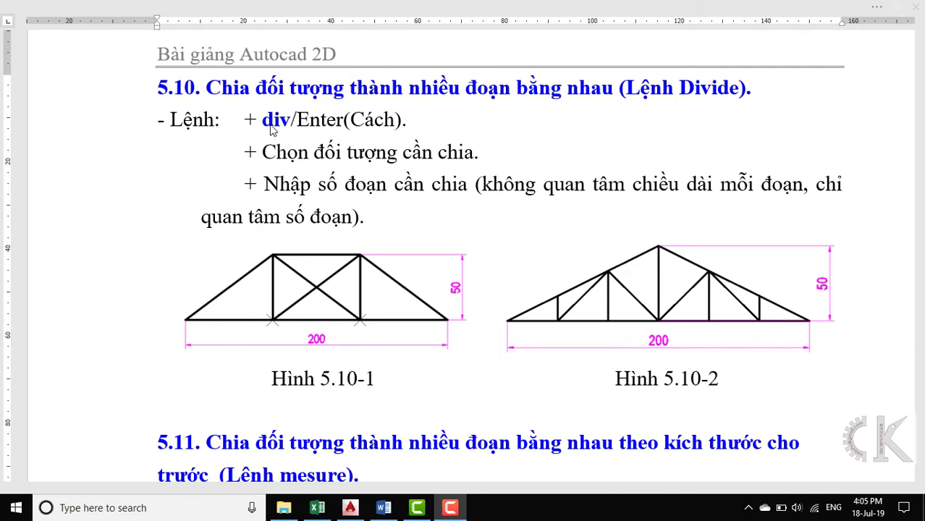
Draw a 200-unit horizontal base line with Ortho on in the AutoCAD drawing, then centre it
click(350, 509)
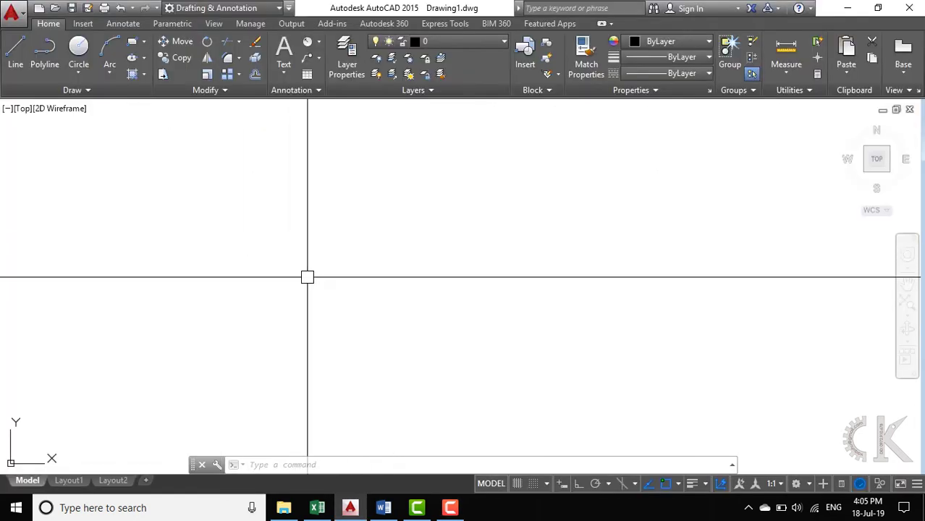
text(l)
key(Return)
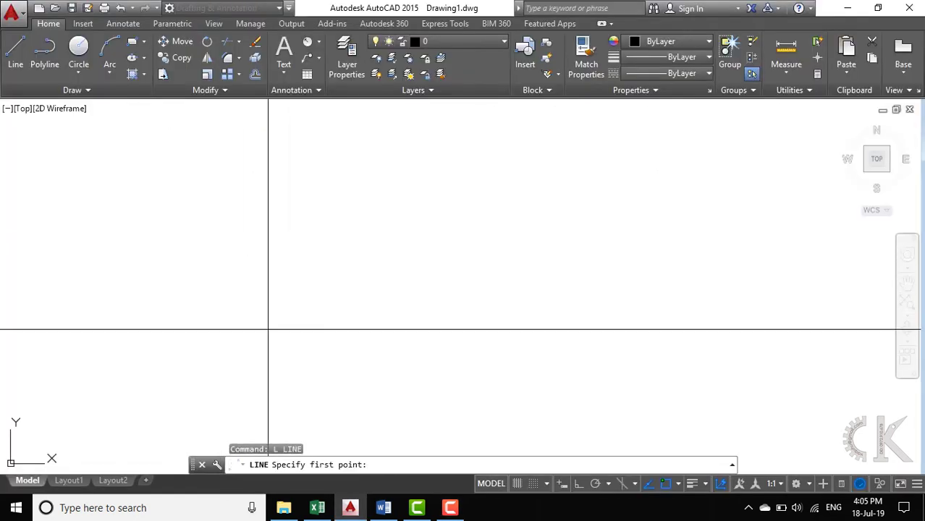
click(256, 330)
key(F8)
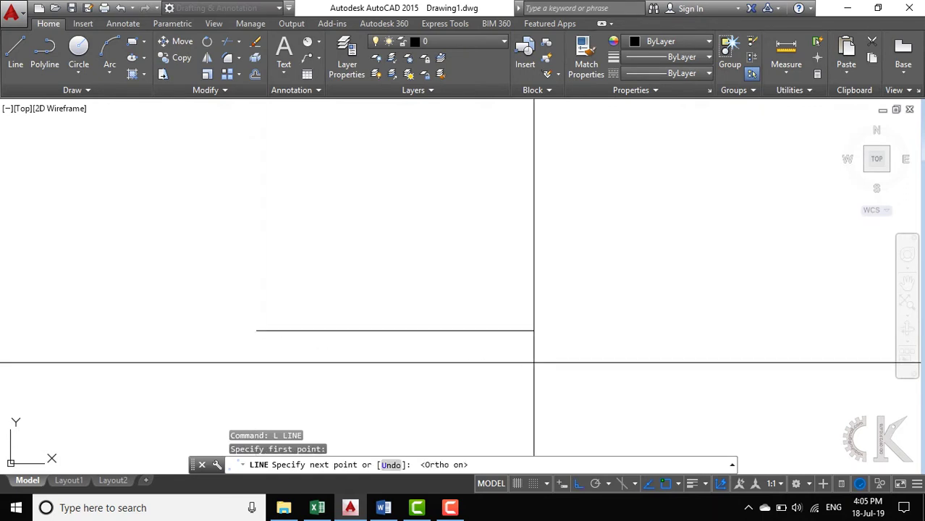
text(200)
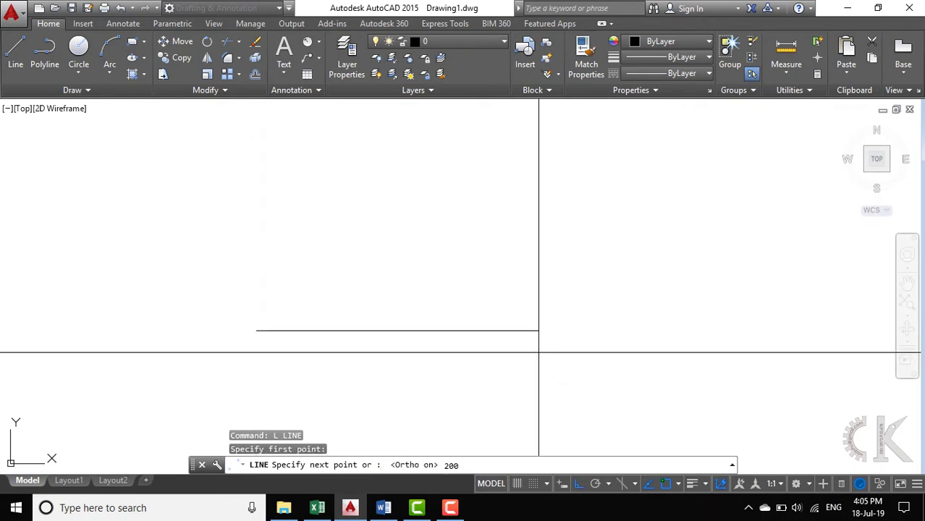
key(Return)
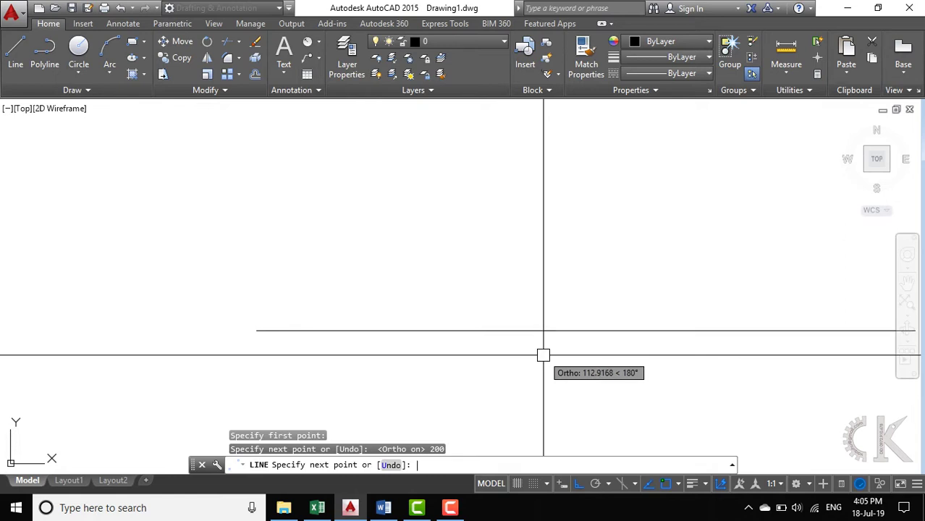
scroll(538, 353, down, 2)
key(Return)
scroll(551, 359, down, 2)
middle_drag(532, 353, 375, 324)
scroll(375, 324, up, 2)
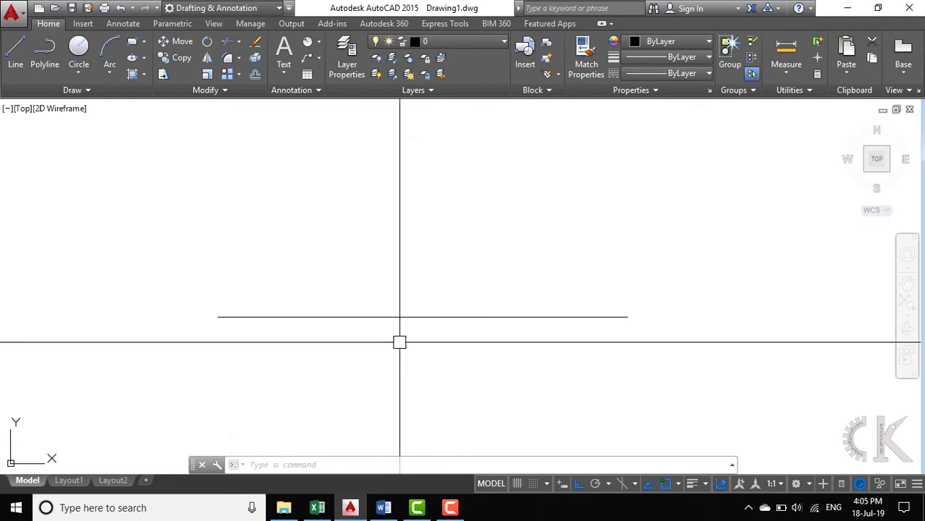
Divide the 200-unit base line into 3 equal segments with the Divide command
text(d)
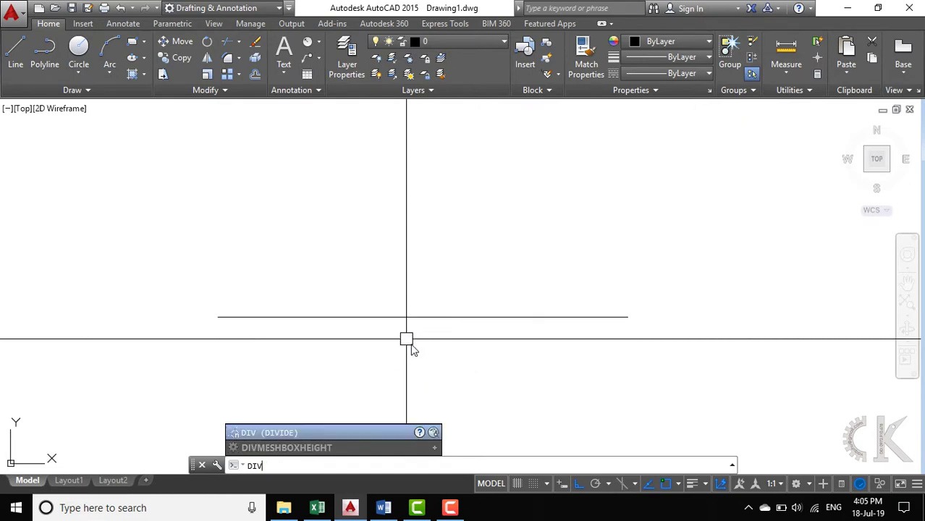
key(Return)
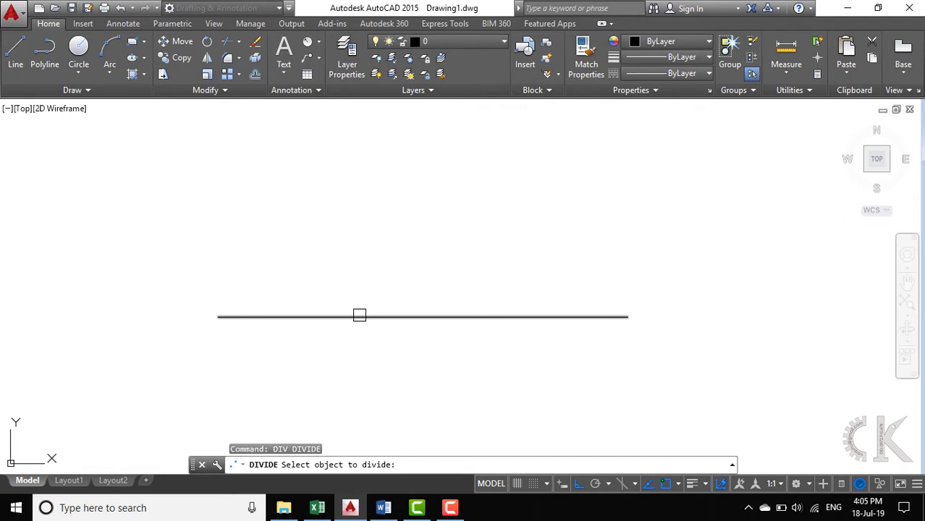
click(342, 318)
text(3)
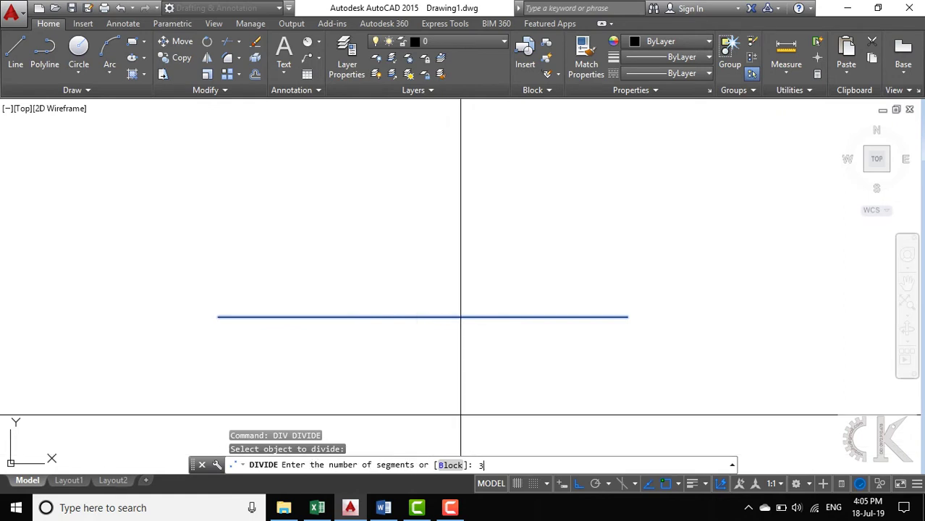
key(Return)
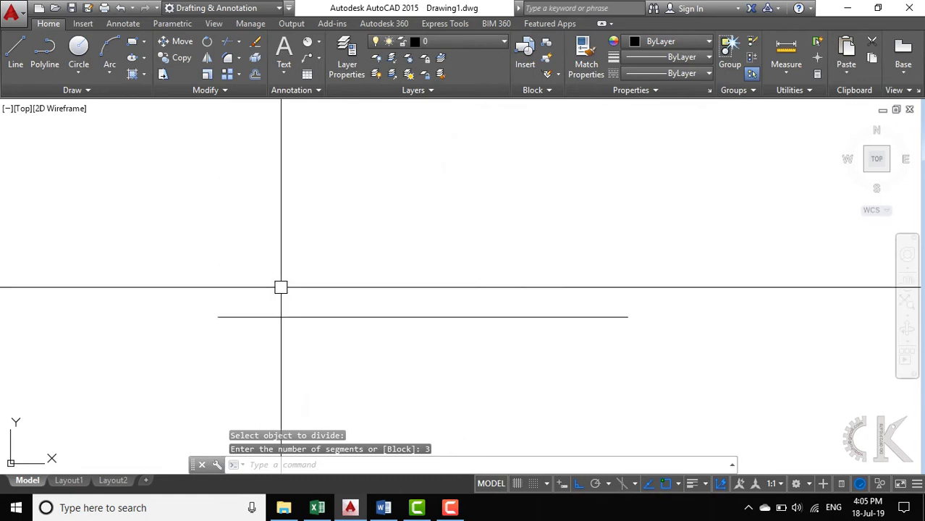
click(268, 276)
click(572, 373)
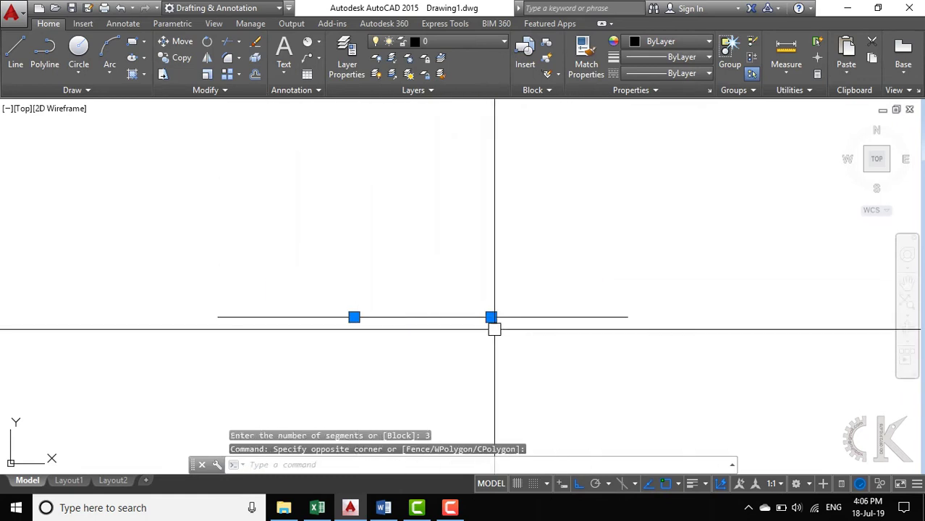
key(Escape)
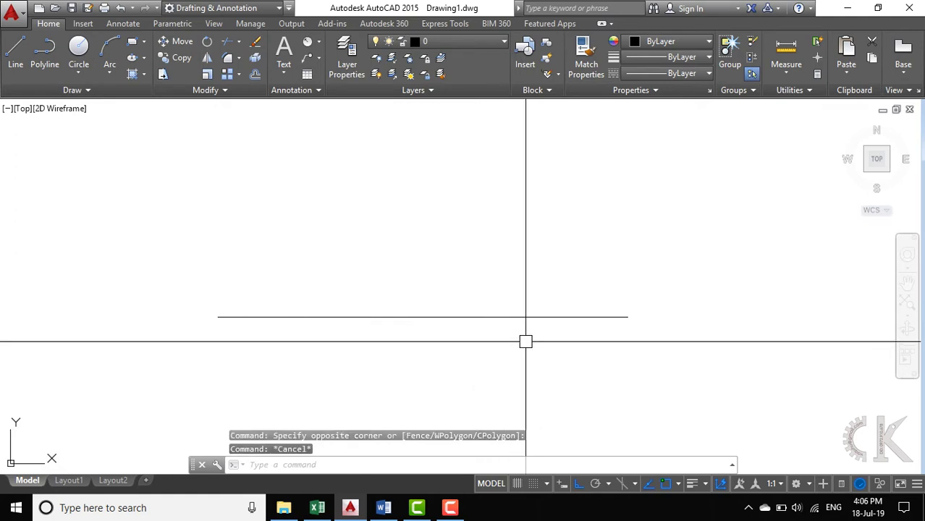
click(428, 317)
key(Escape)
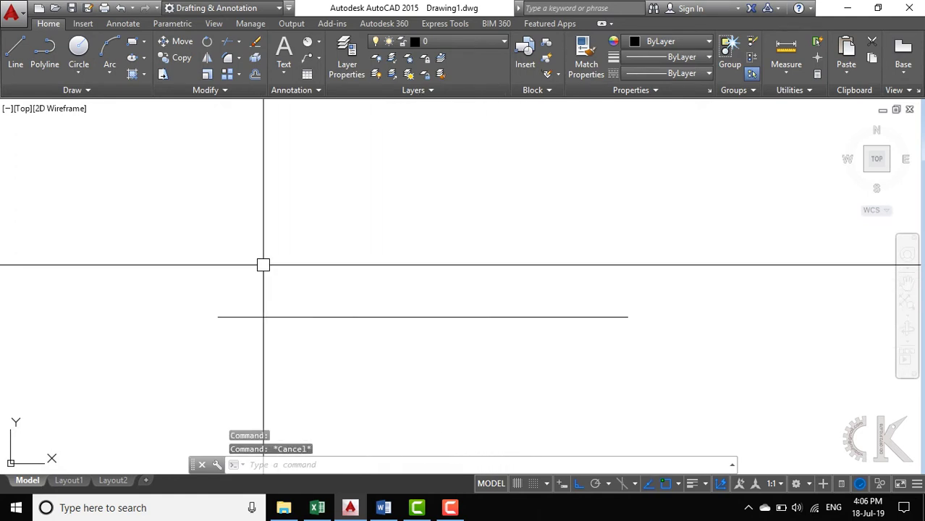
click(263, 265)
click(574, 395)
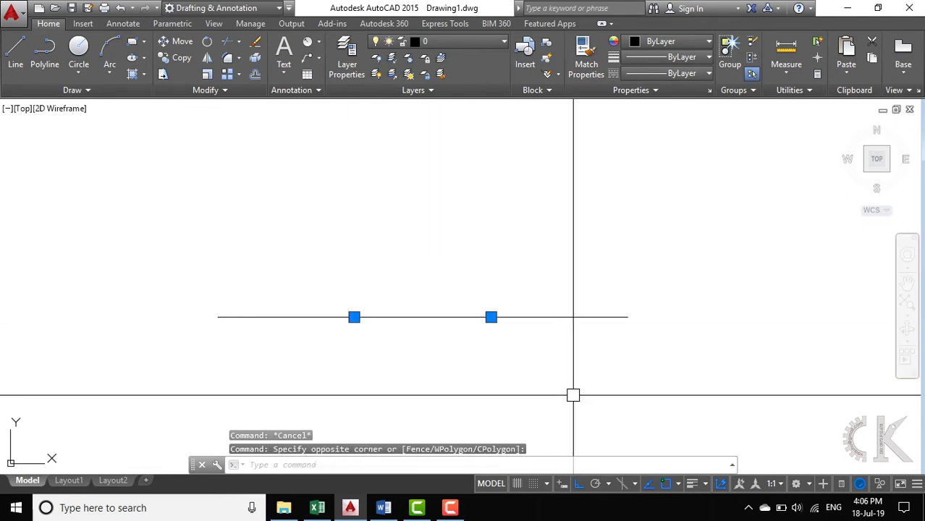
key(Escape)
click(609, 249)
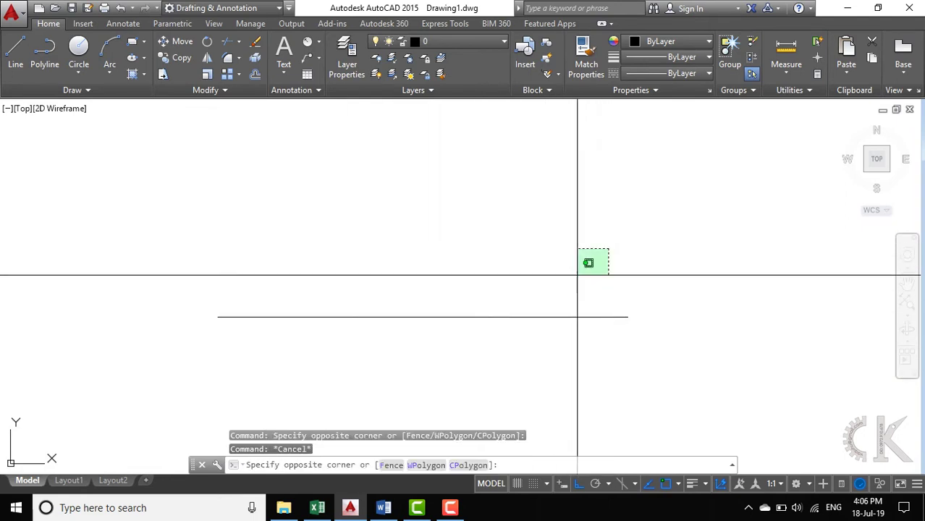
click(367, 358)
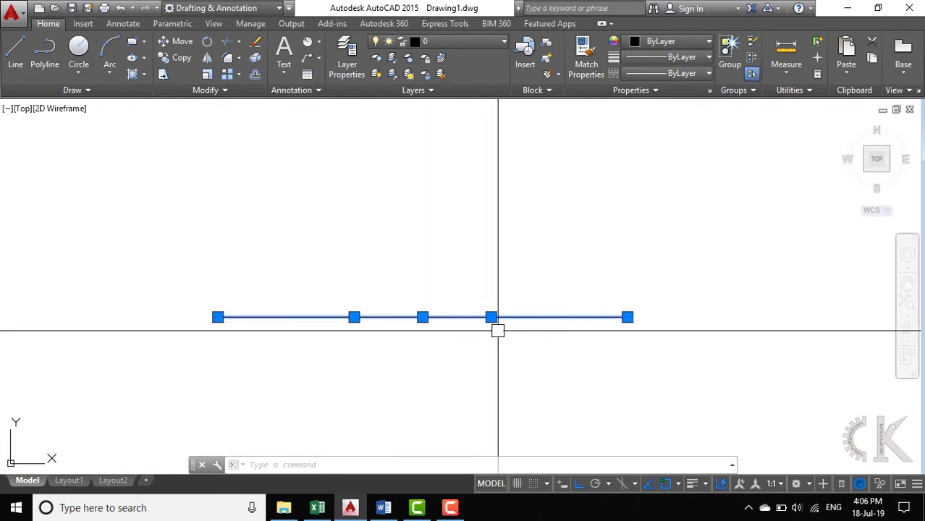
click(510, 358)
key(Escape)
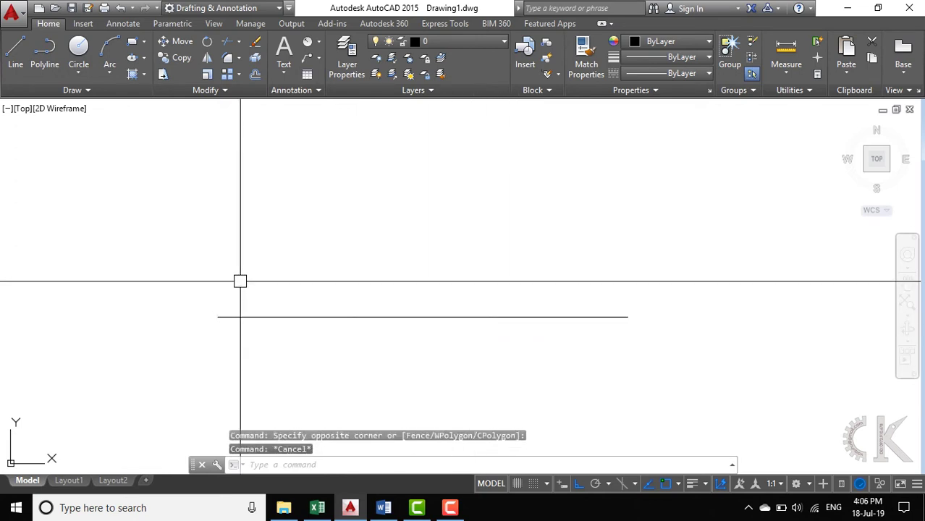
click(241, 280)
click(559, 338)
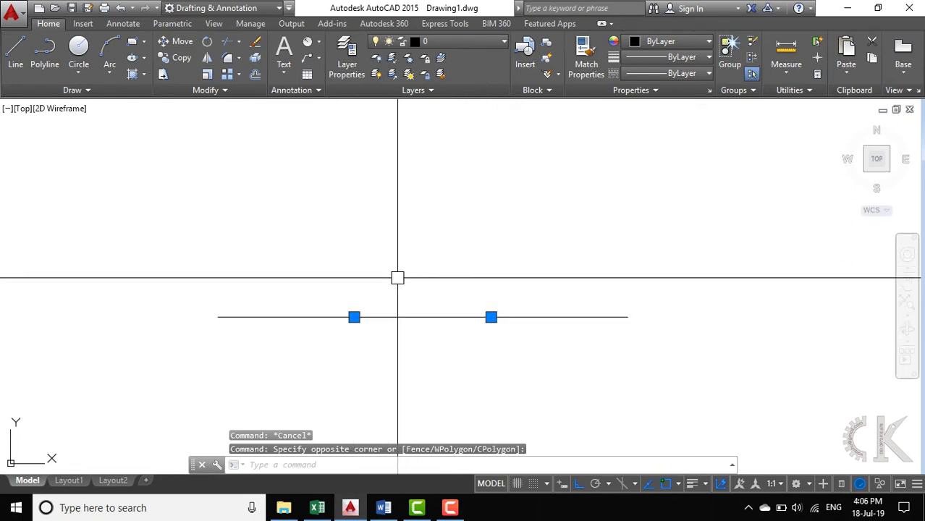
key(Escape)
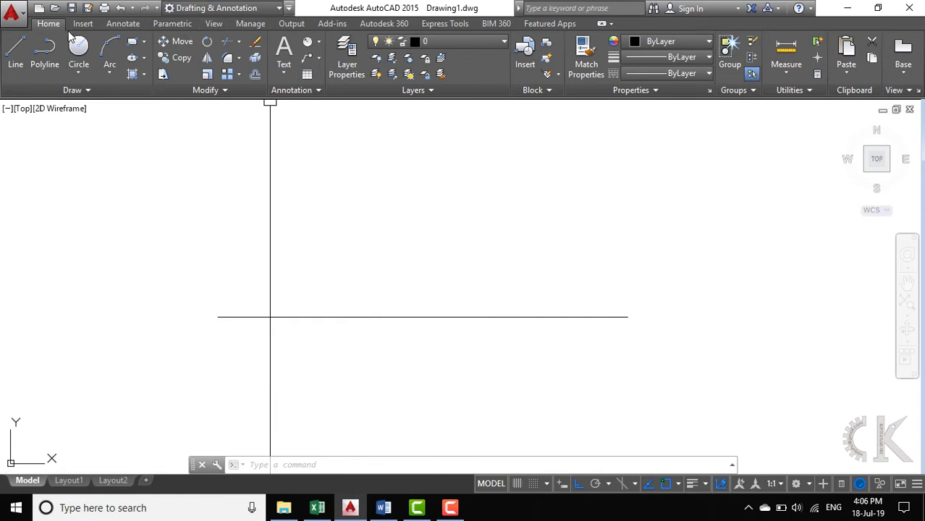
Show the classic menu bar and set the point style to X markers
click(288, 9)
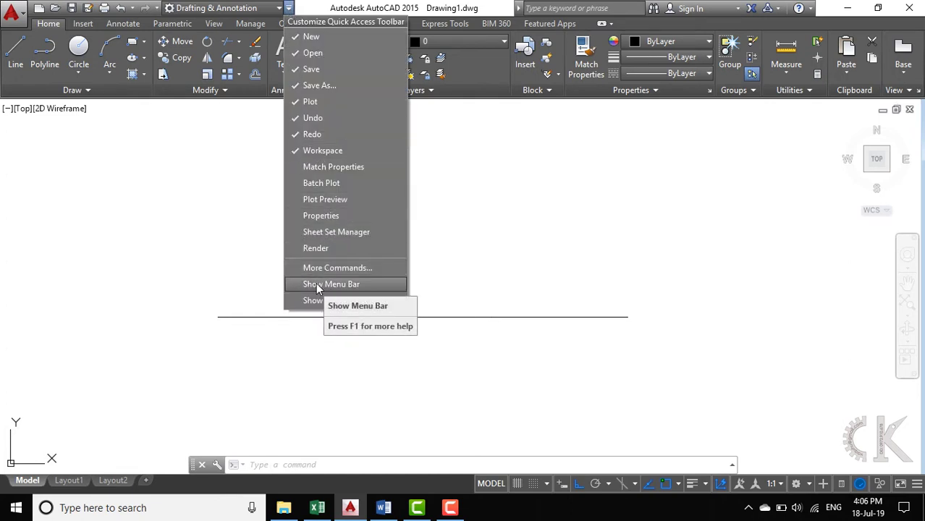
click(316, 284)
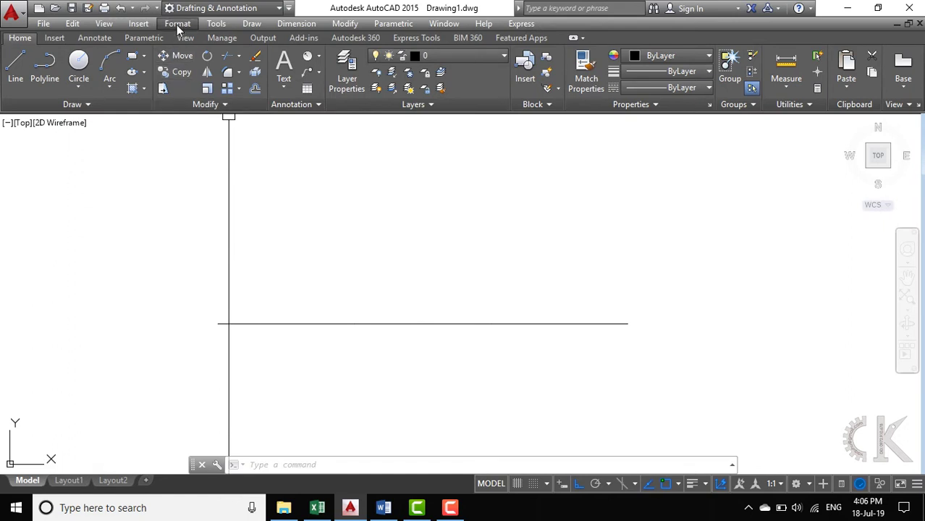
click(176, 24)
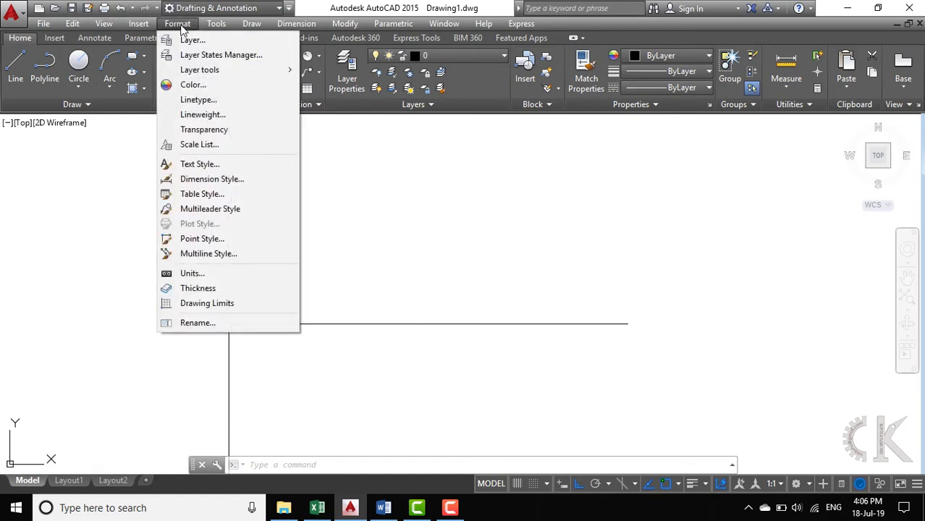
click(206, 240)
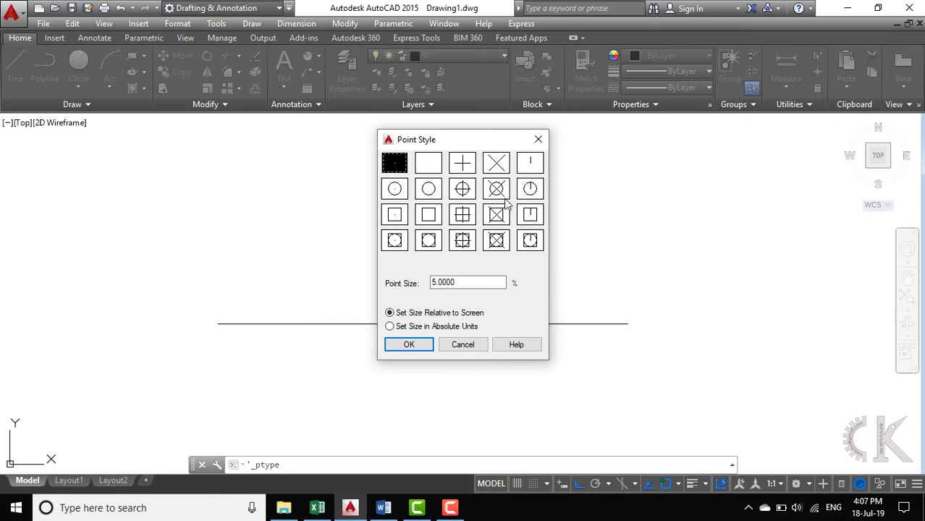
click(496, 167)
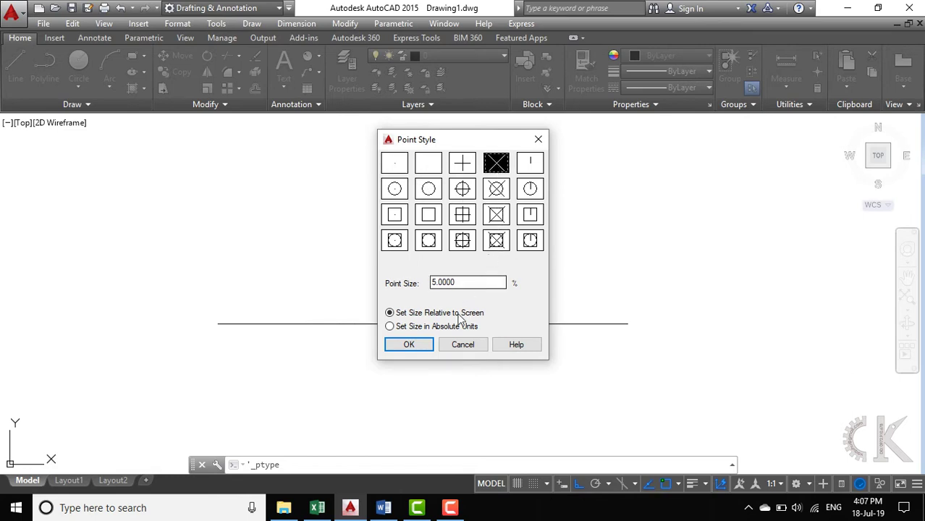
click(424, 345)
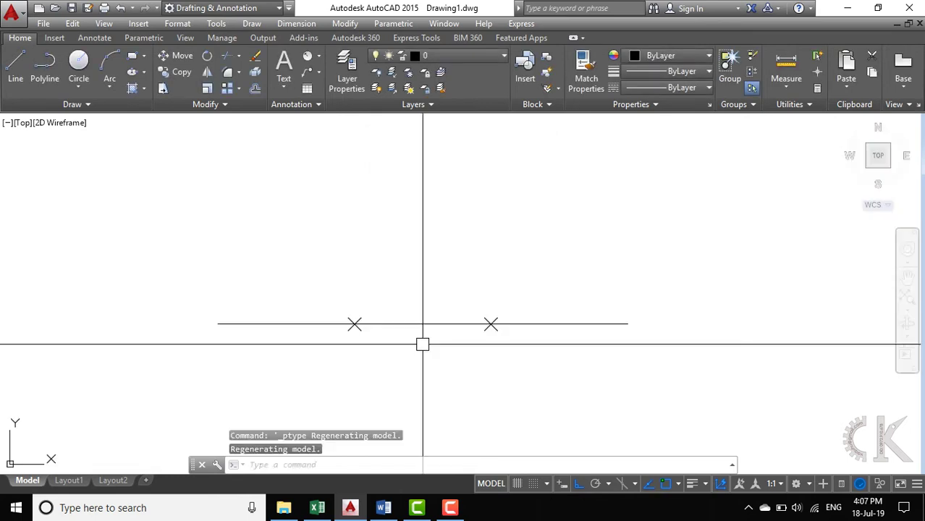
Change the point style from X markers to small circles via Format > Point Style
click(319, 289)
click(514, 353)
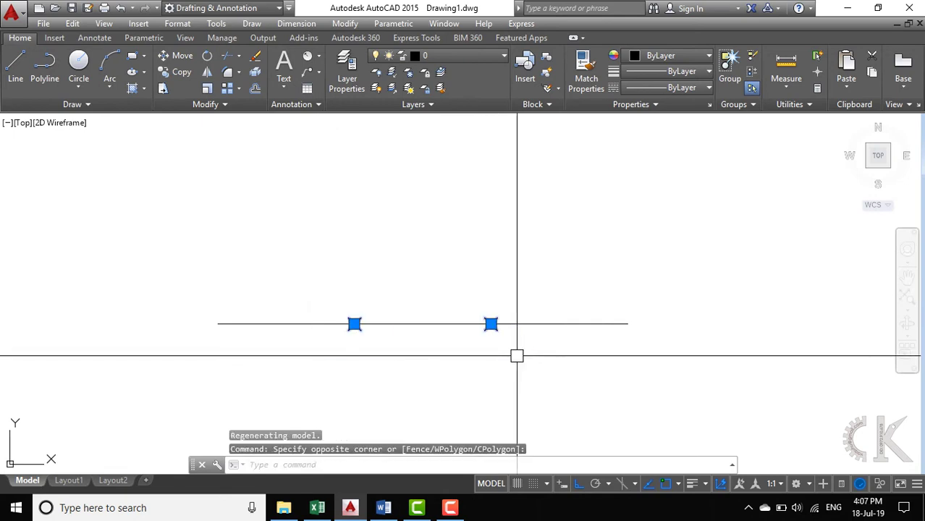
key(Escape)
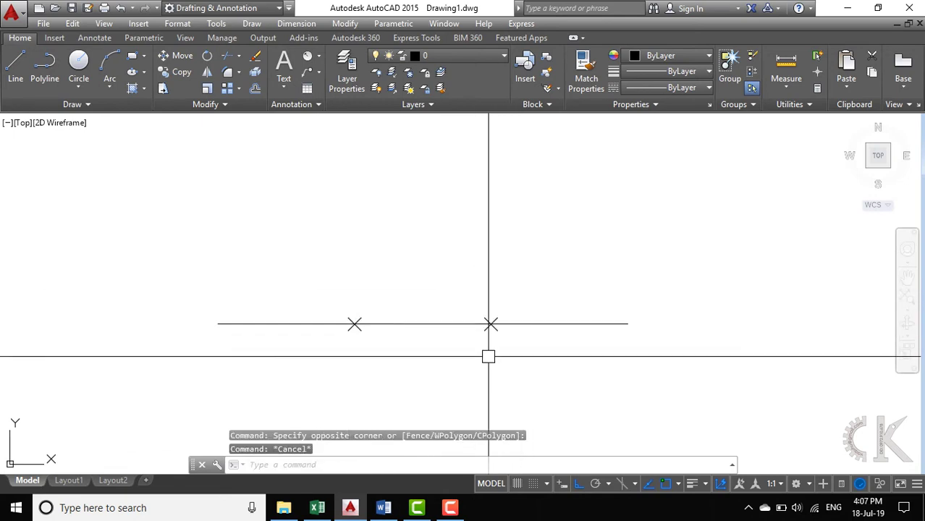
click(178, 27)
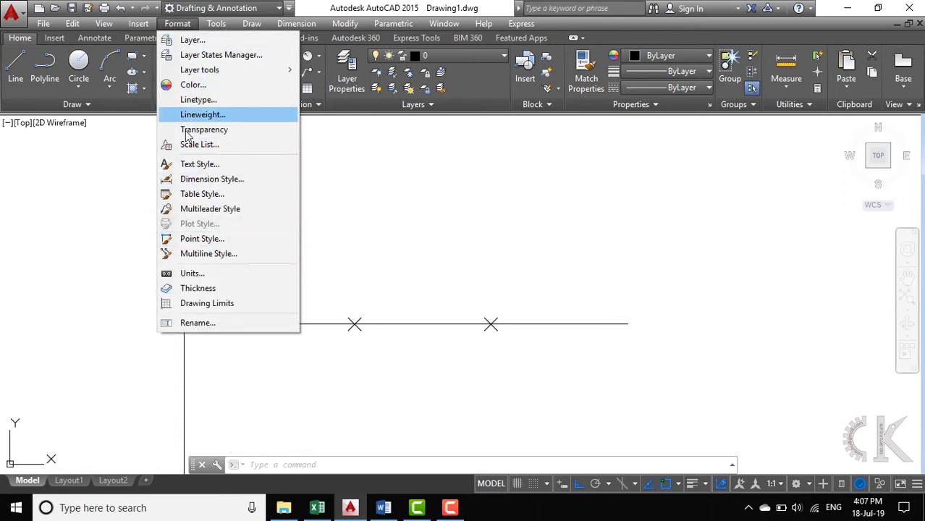
click(196, 245)
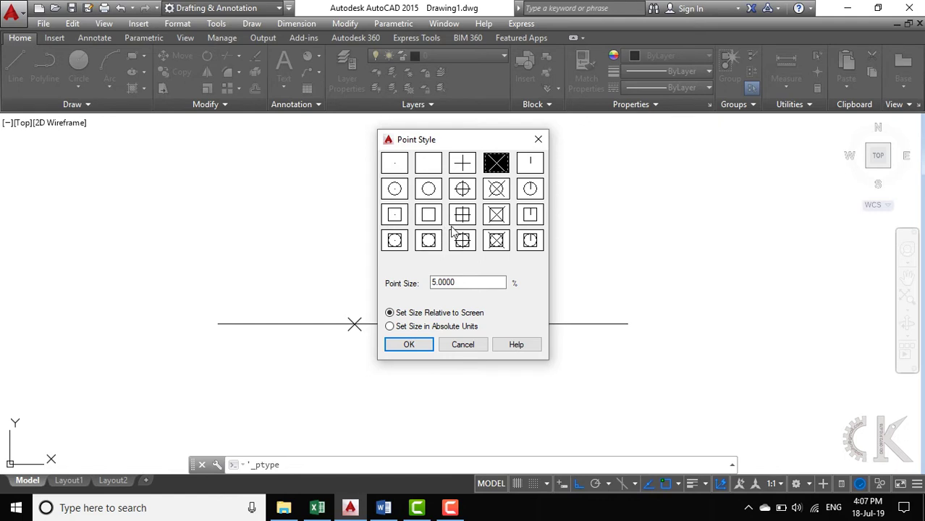
click(430, 189)
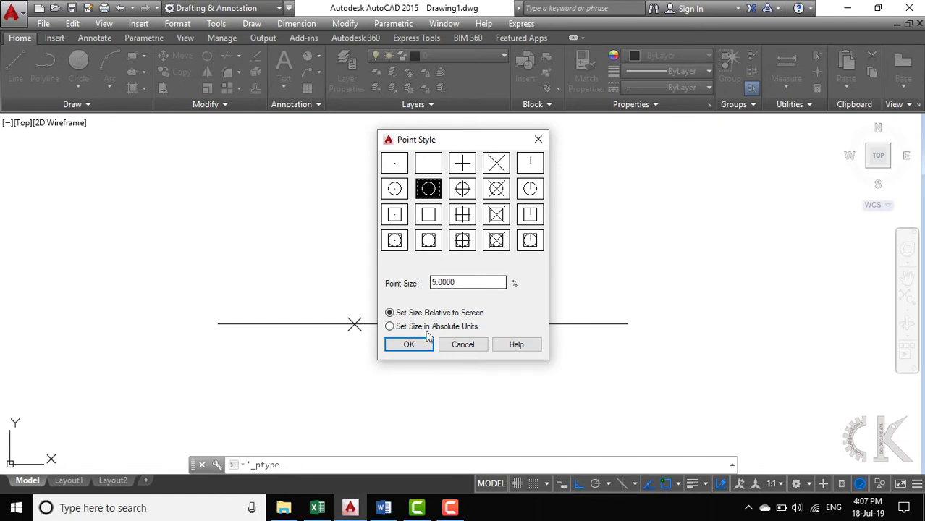
click(409, 344)
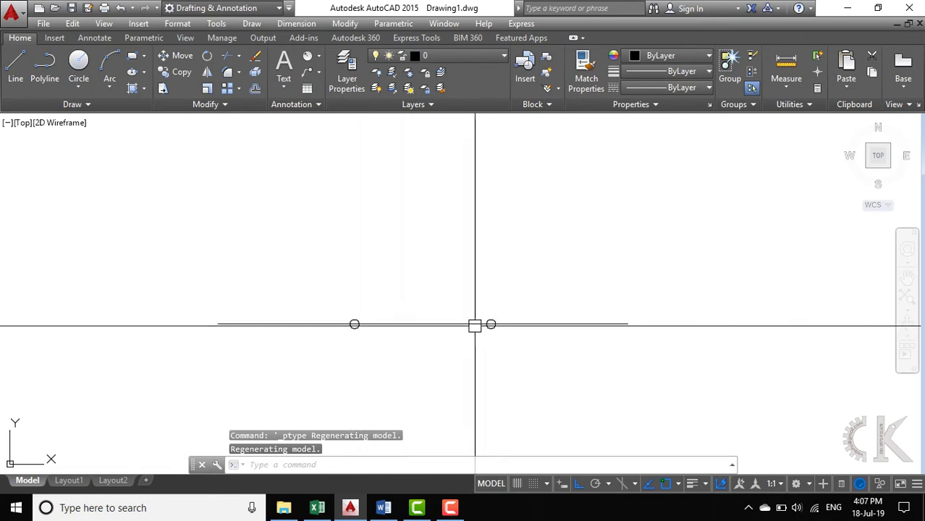
Draw a second 200-unit horizontal line in the empty space above the first divided line
middle_drag(409, 315, 419, 266)
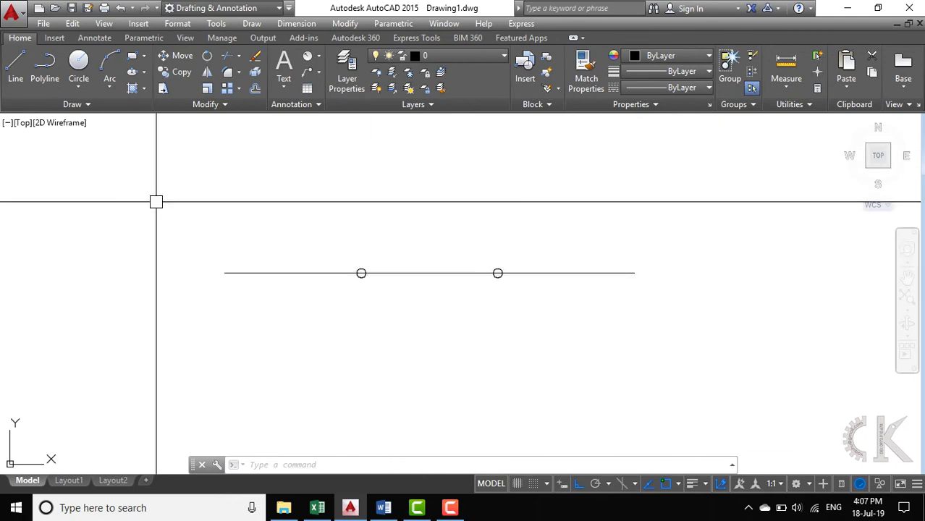
key(Escape)
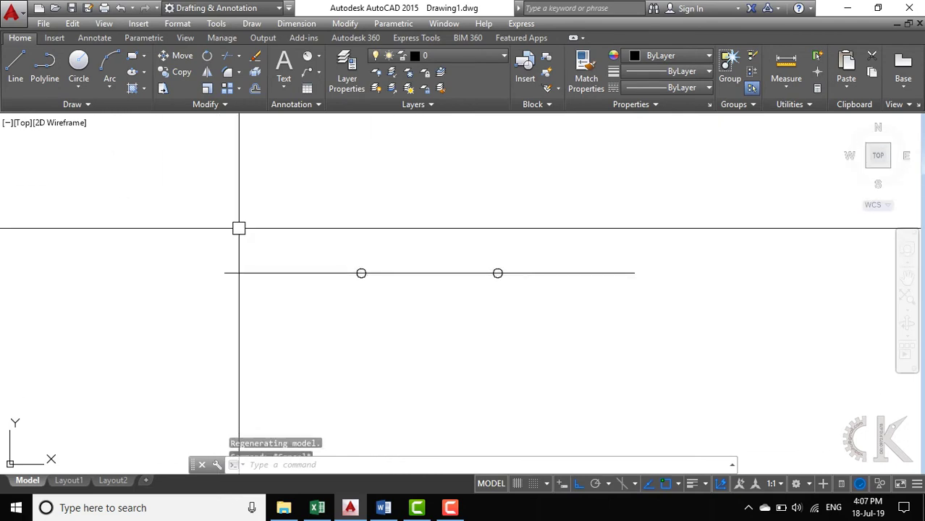
text(l)
key(Return)
mouse_move(287, 244)
middle_down()
mouse_move(306, 341)
mouse_move(287, 362)
middle_up()
click(220, 201)
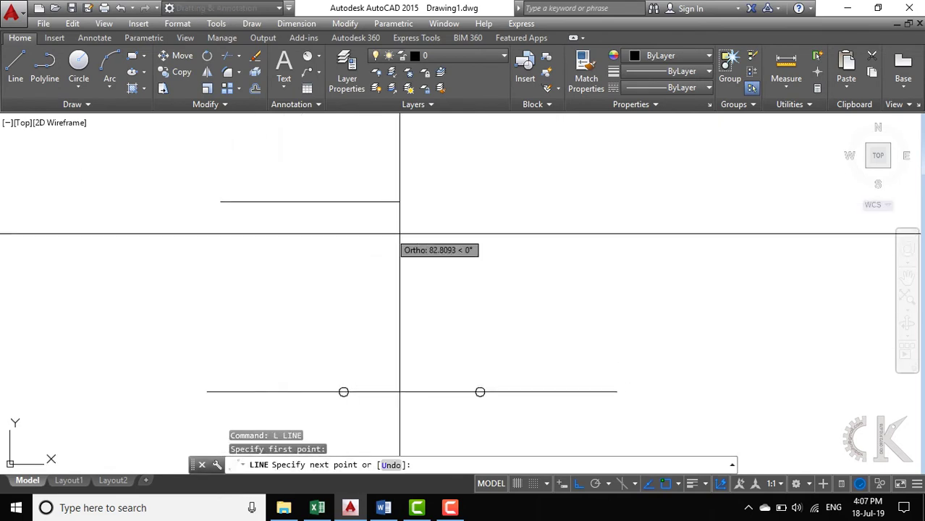
text(200)
key(Return)
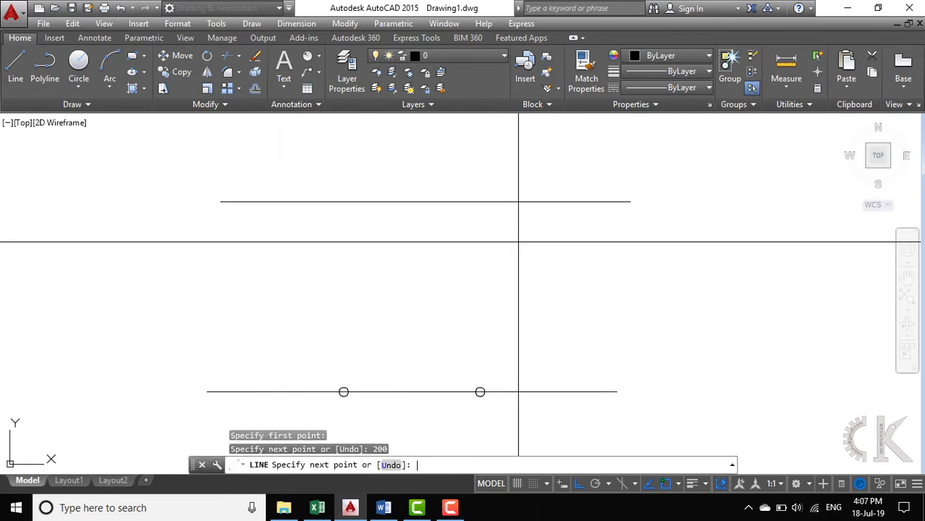
key(Return)
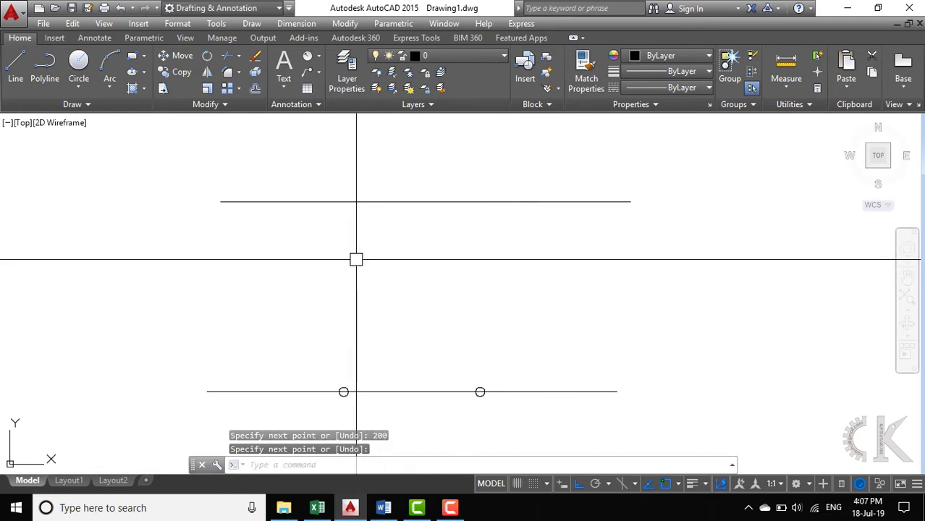
middle_drag(356, 259, 371, 324)
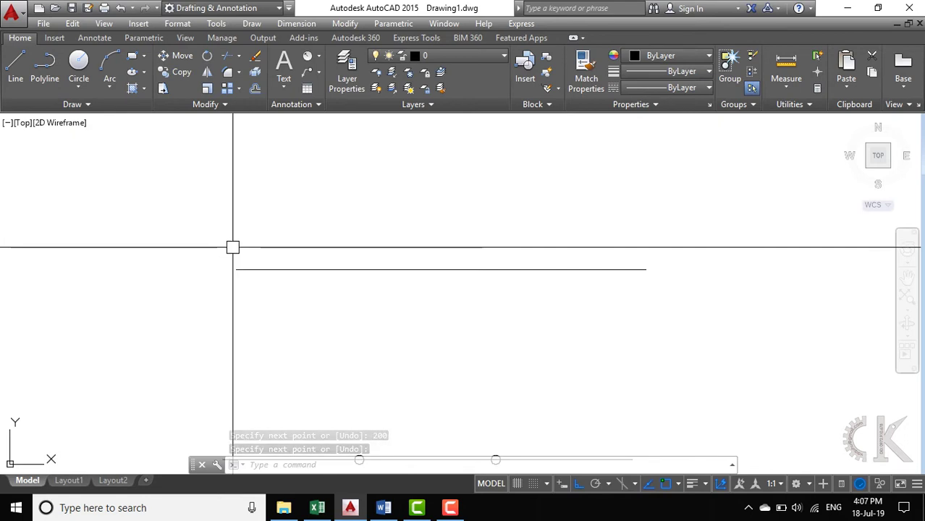
Divide the new line into 3 parts with Draw panel > Divide, then switch to the Word notes
click(92, 109)
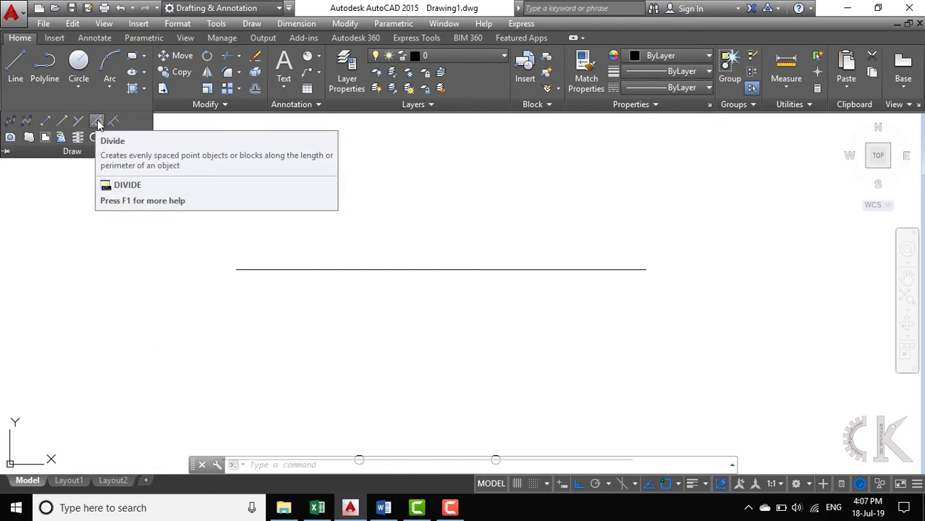
mouse_move(97, 120)
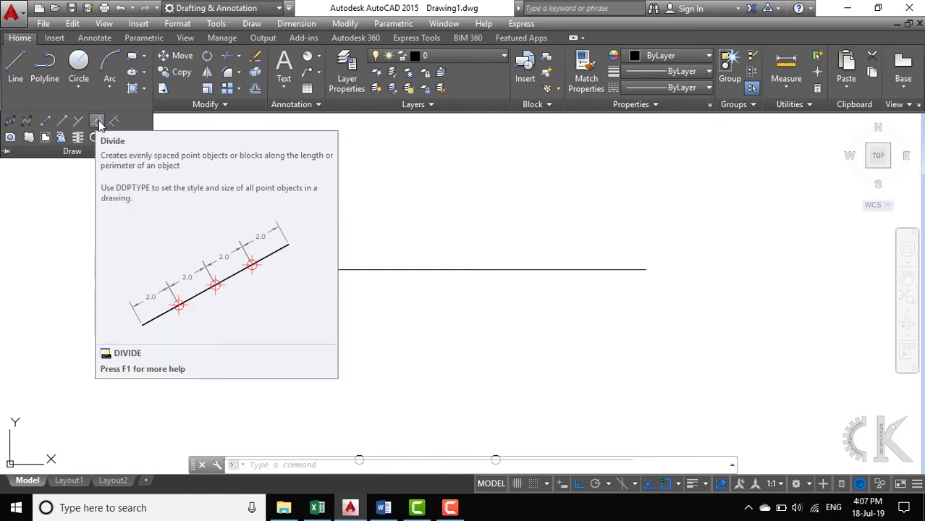
key(Escape)
key(Escape)
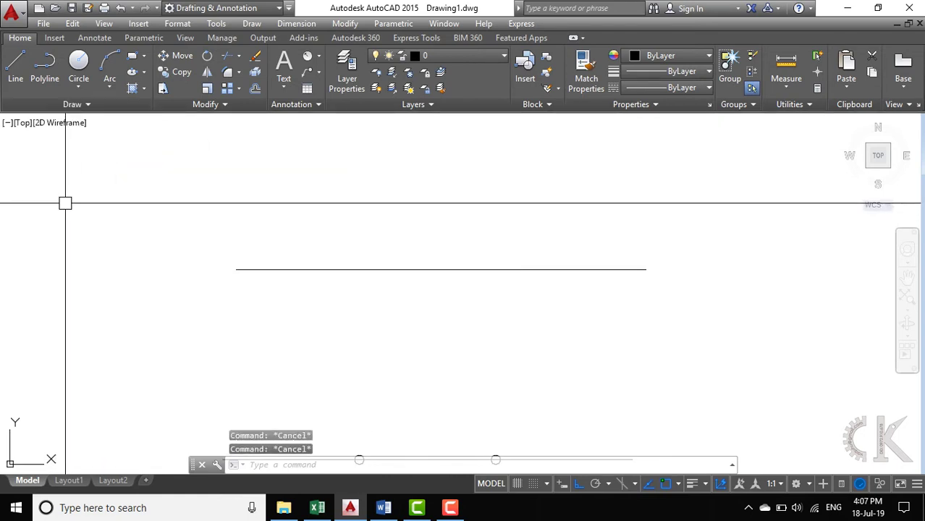
click(89, 107)
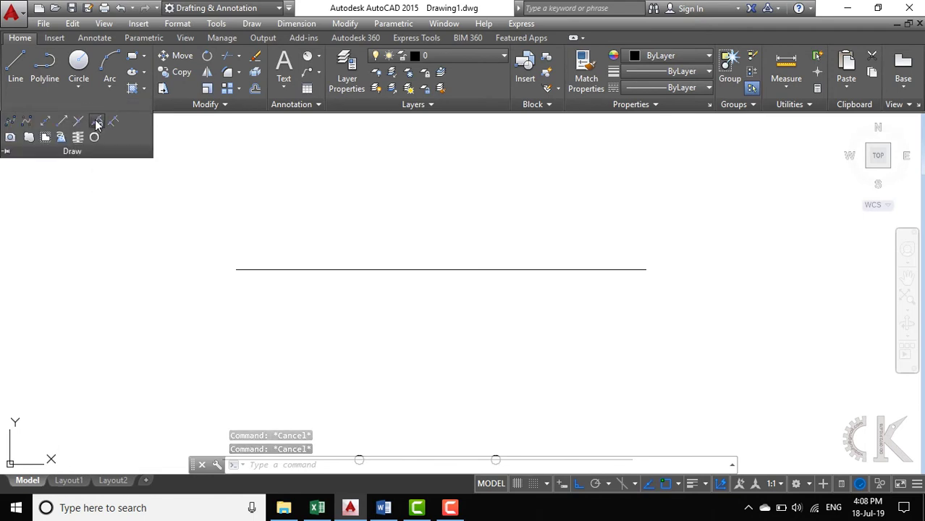
click(97, 124)
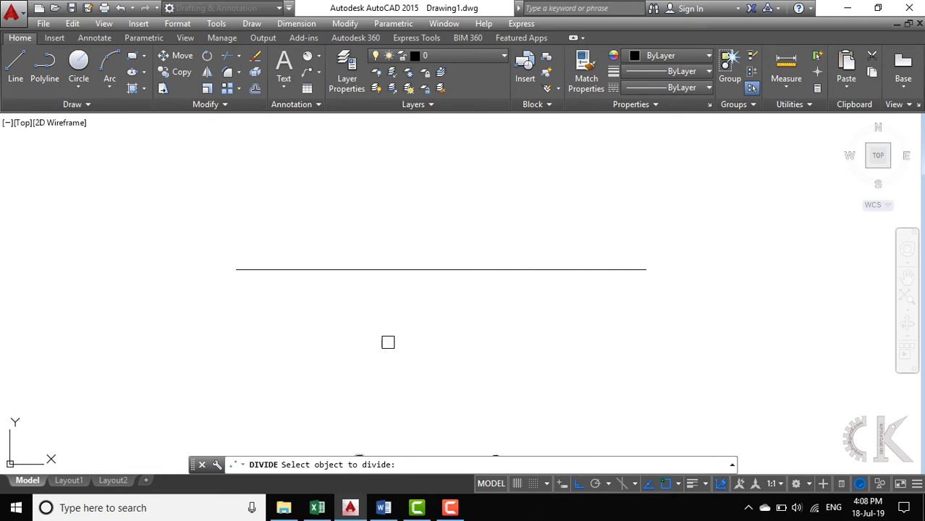
click(375, 269)
text(3)
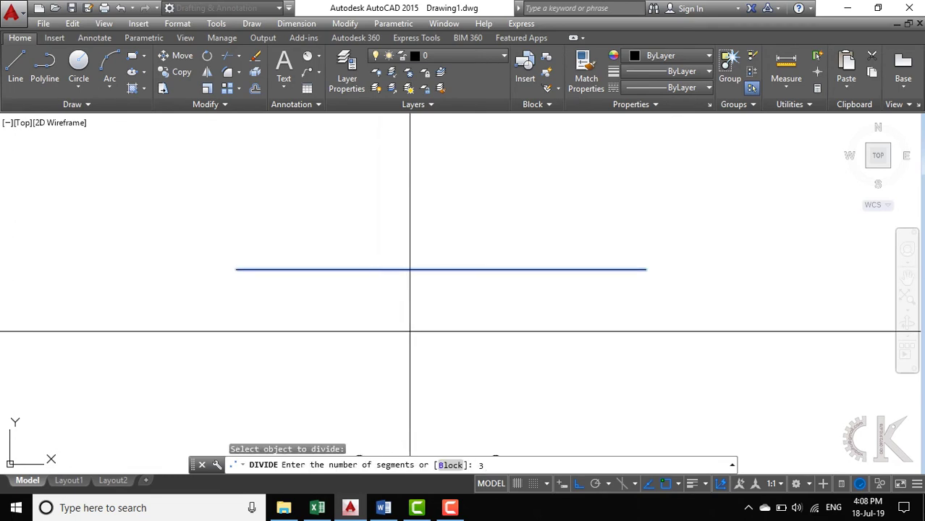
key(Return)
scroll(365, 270, down, 2)
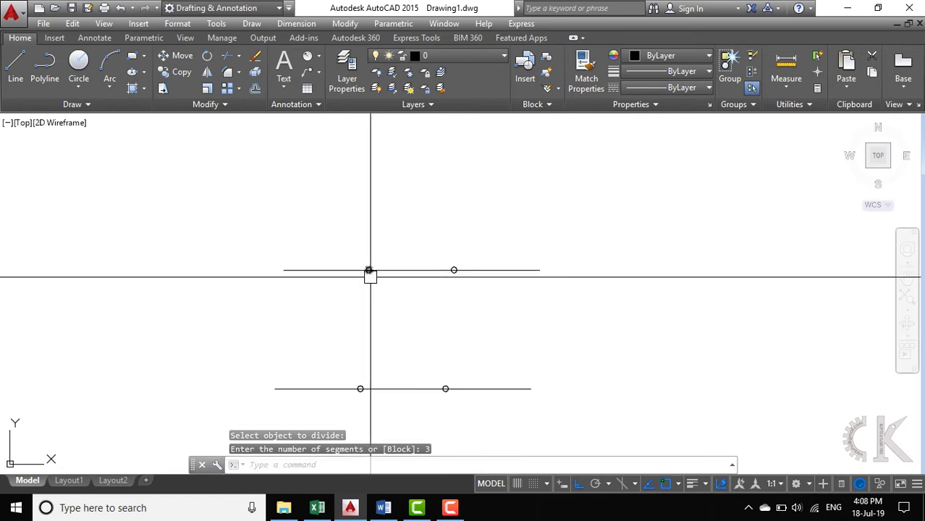
scroll(376, 269, up, 2)
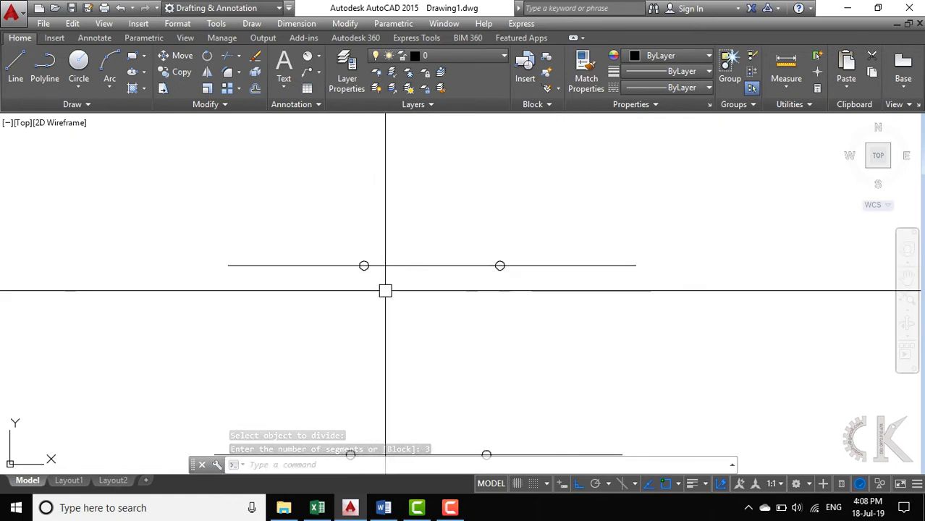
middle_drag(453, 318, 442, 287)
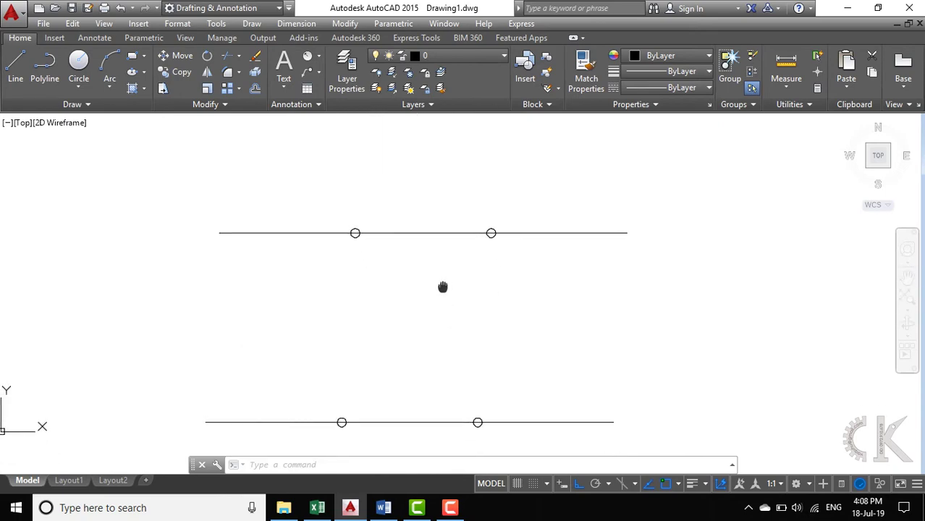
click(384, 508)
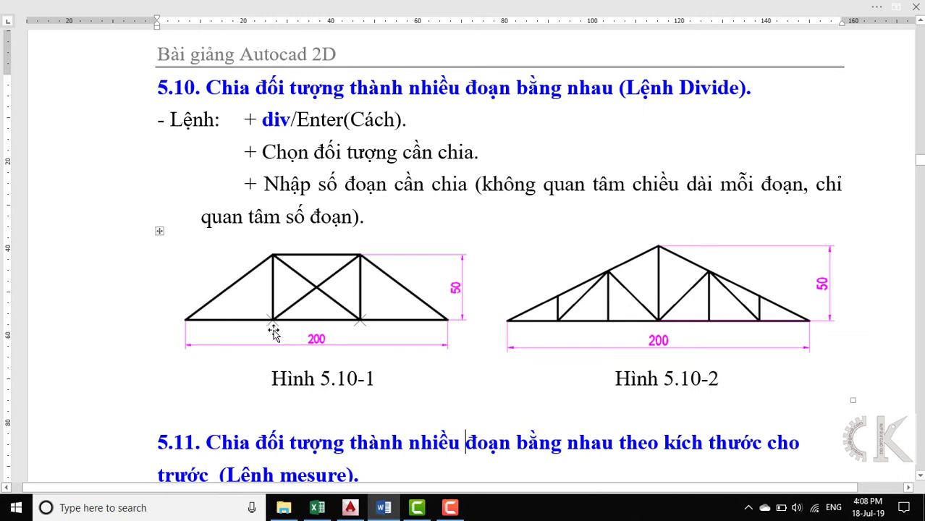
Return to the AutoCAD drawing and cancel any pending command
click(350, 507)
key(Escape)
key(Escape)
Centre the new divided line and close the layer list unchanged
middle_drag(408, 352, 436, 408)
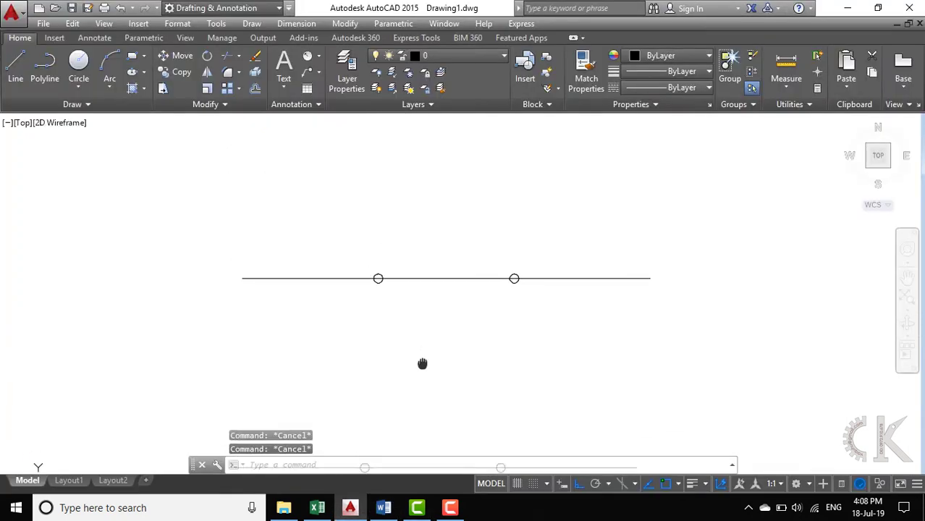
text(LA)
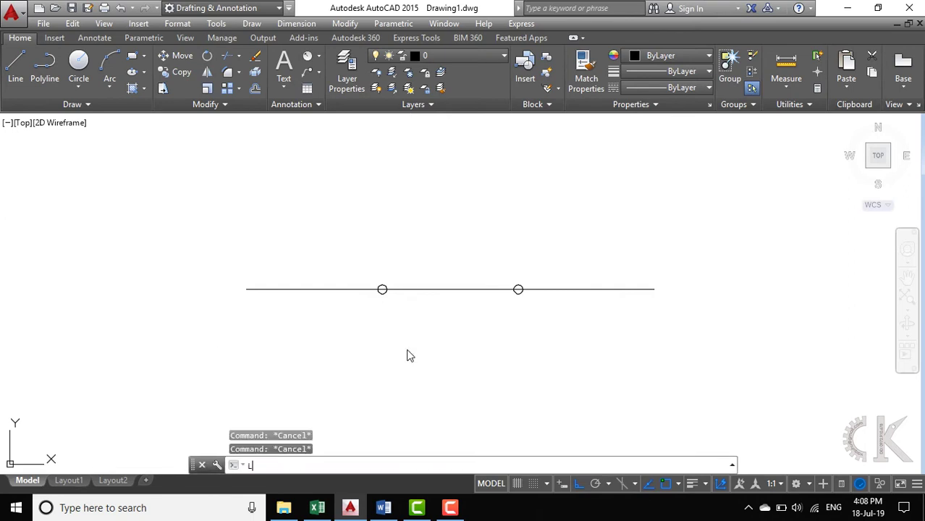
key(Return)
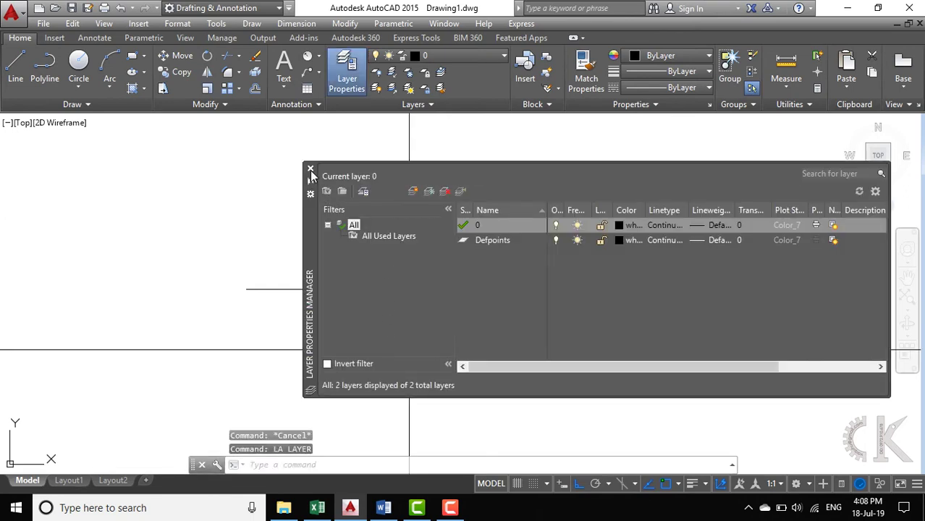
click(310, 170)
Draw a 50-unit post up from the first division node and a diagonal to the line's left end
text(L)
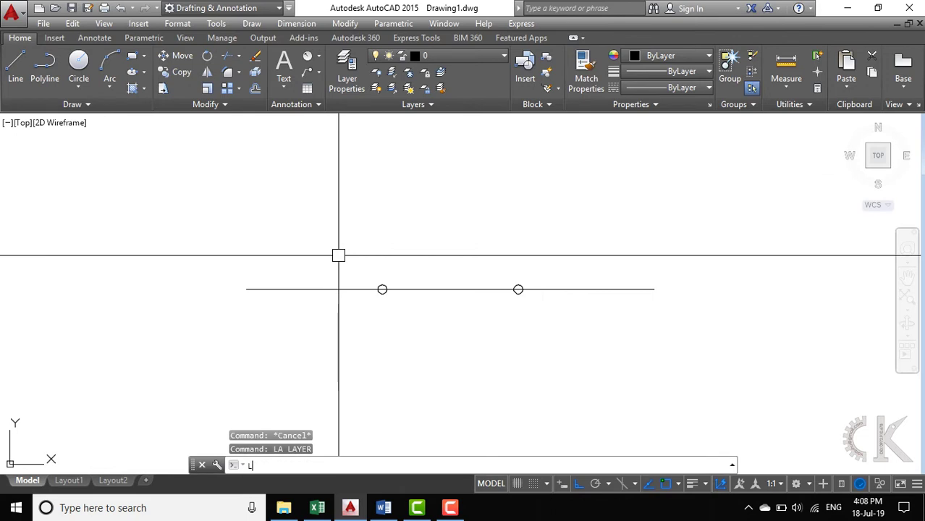
key(Return)
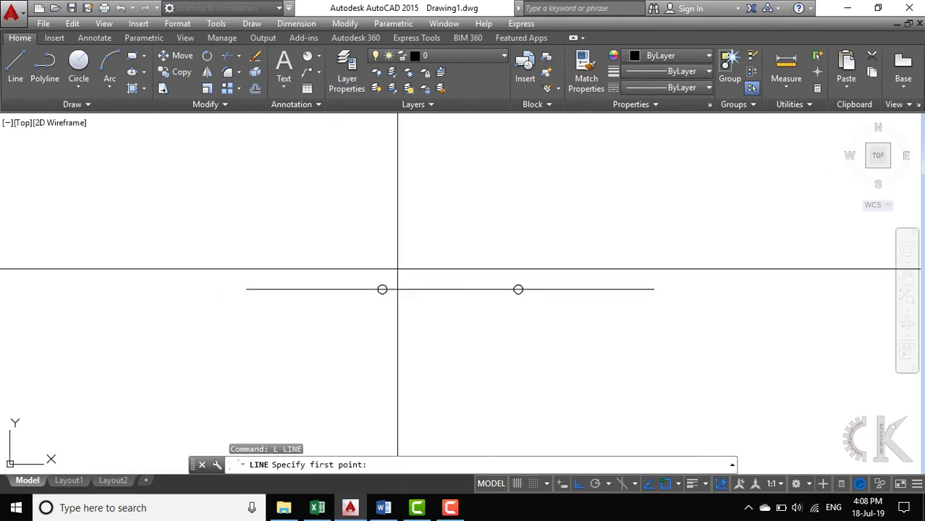
shift+right_click(397, 268)
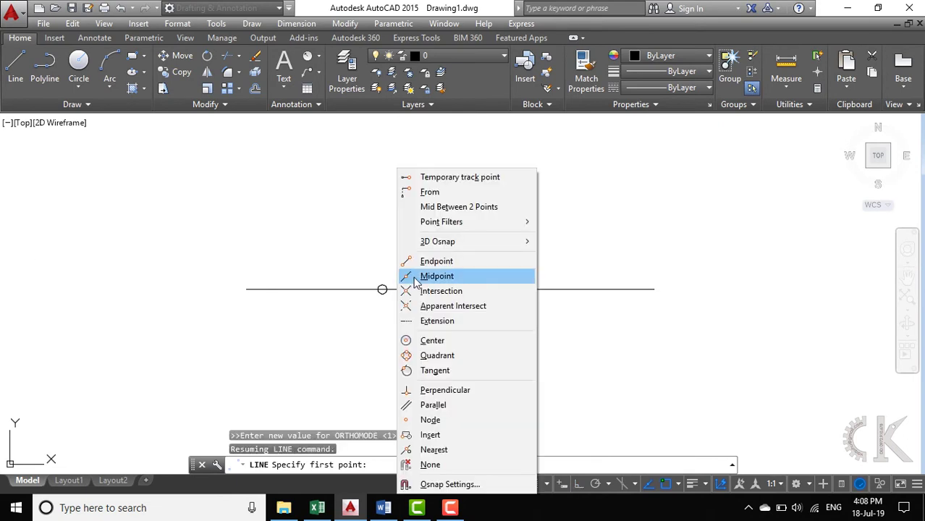
click(431, 426)
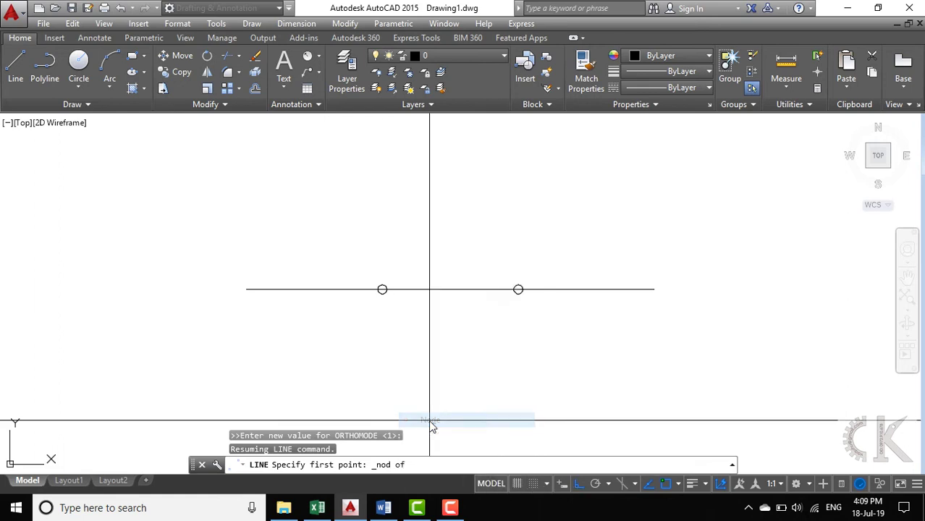
click(382, 289)
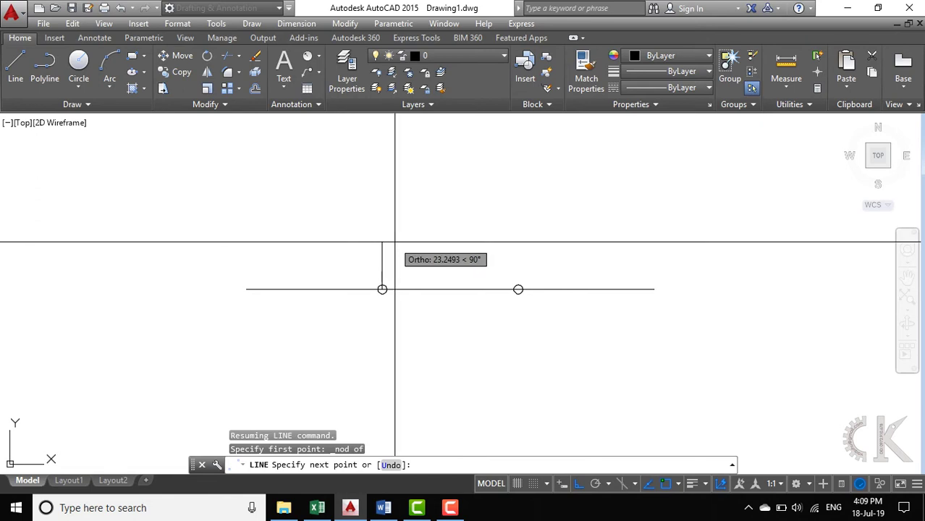
text(50)
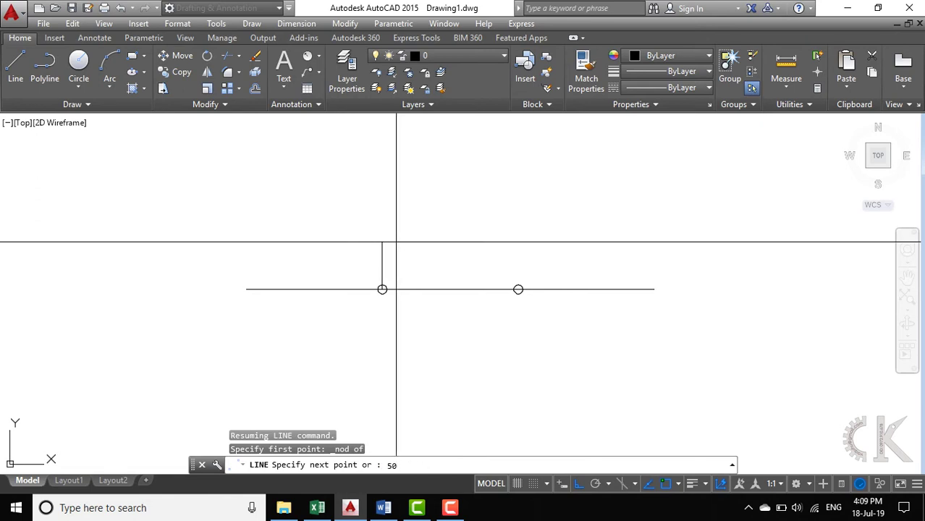
key(Return)
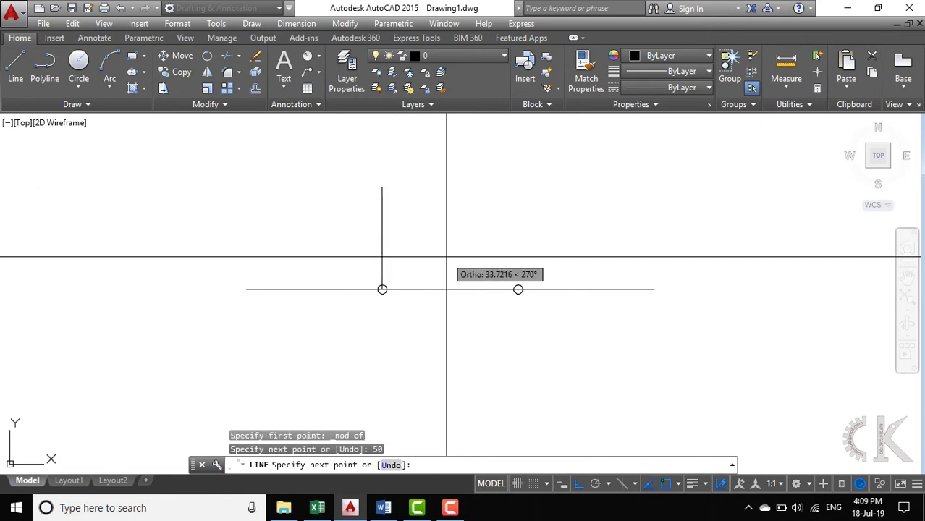
click(246, 289)
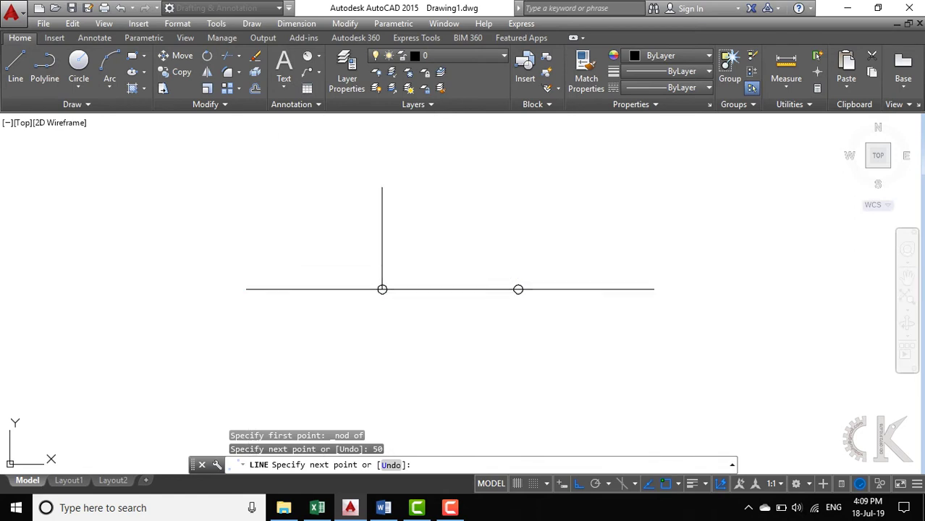
key(Return)
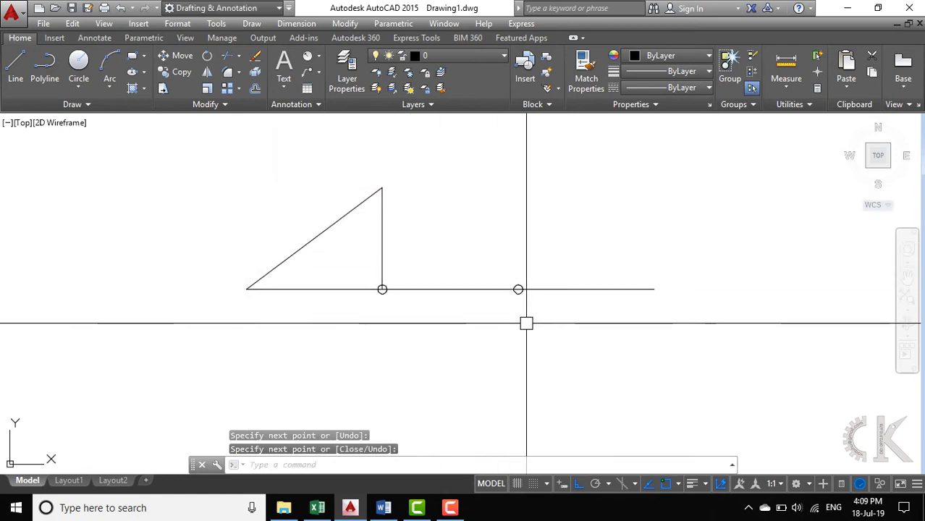
key(Return)
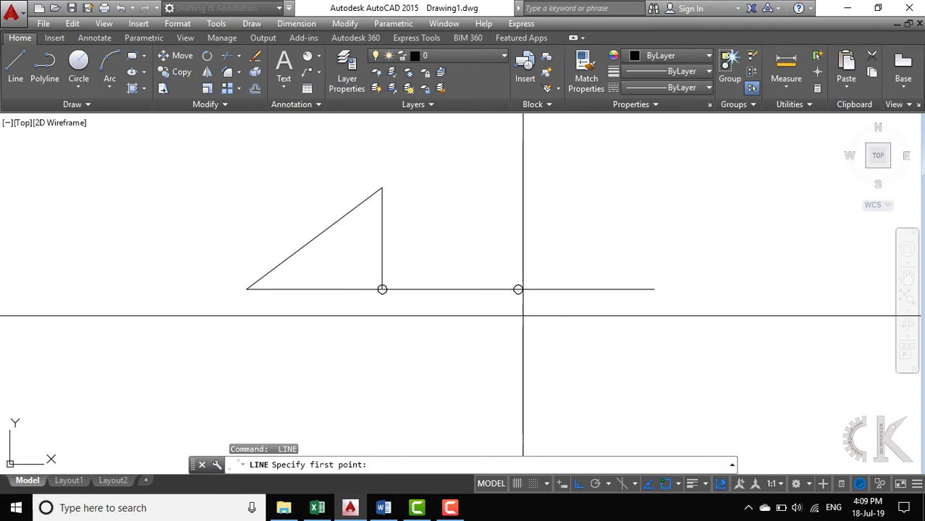
Draw the 50-unit post at the second node, the top chord, and a diagonal down to the second node
shift+right_click(522, 315)
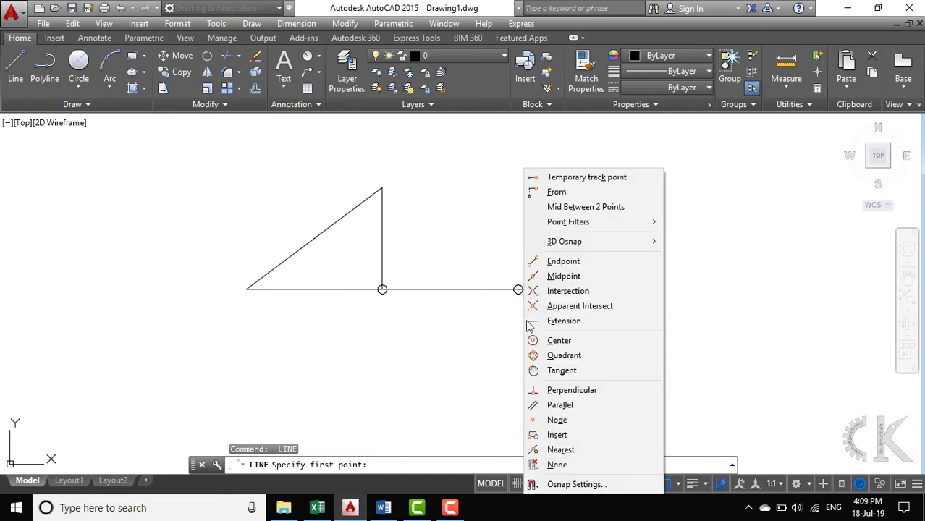
click(557, 421)
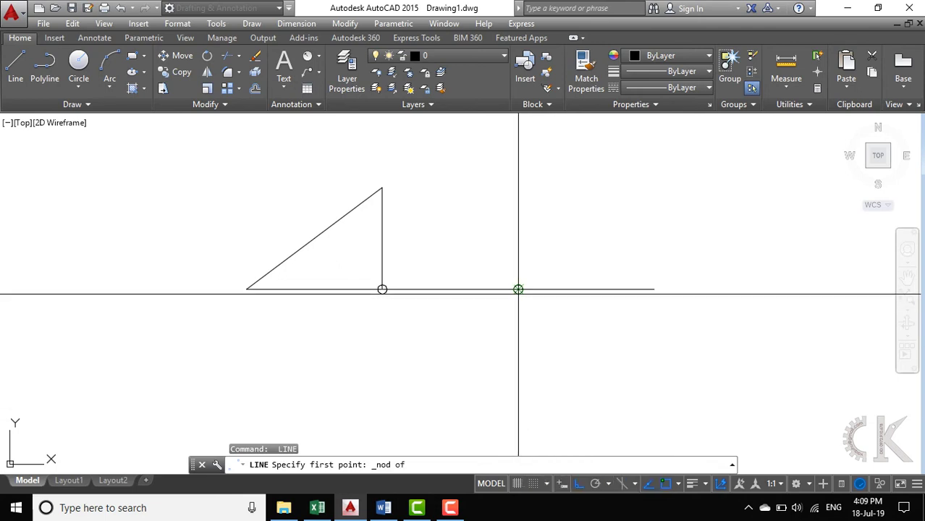
click(518, 289)
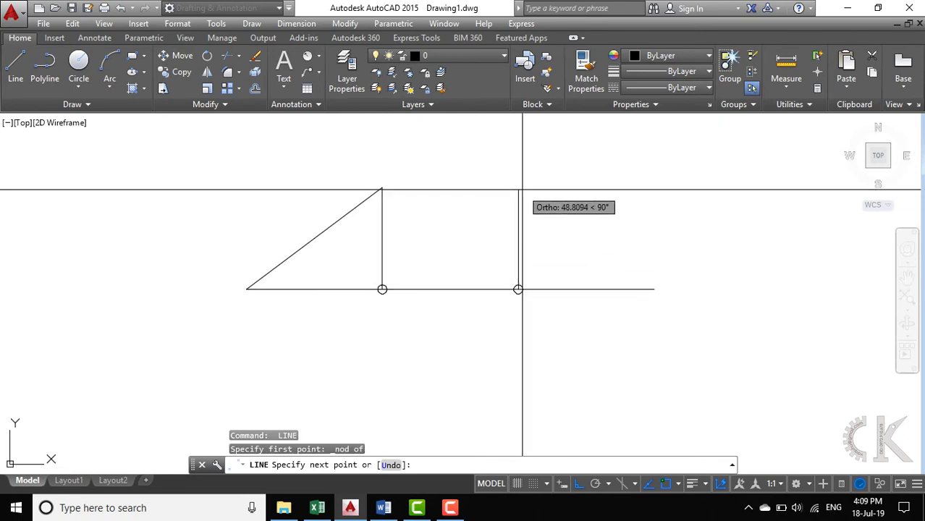
text(50)
key(Return)
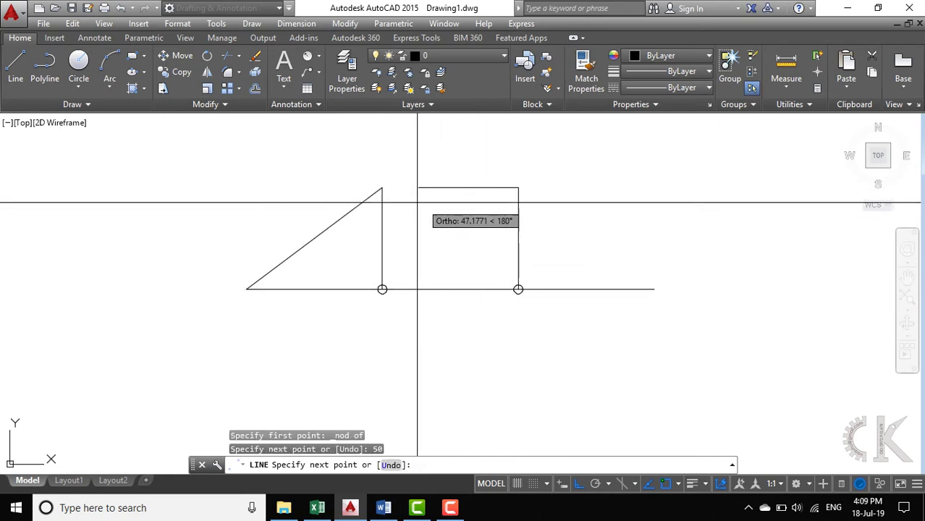
click(382, 188)
click(518, 290)
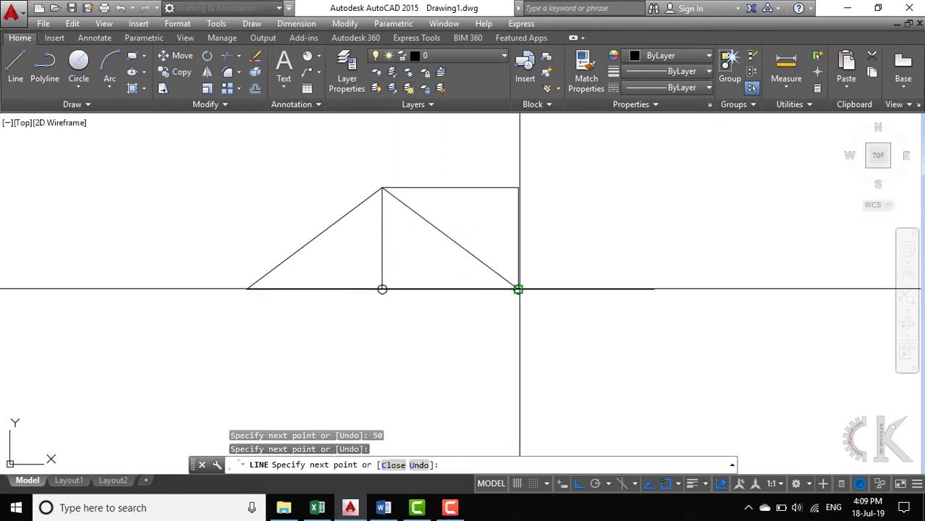
key(Return)
key(Return)
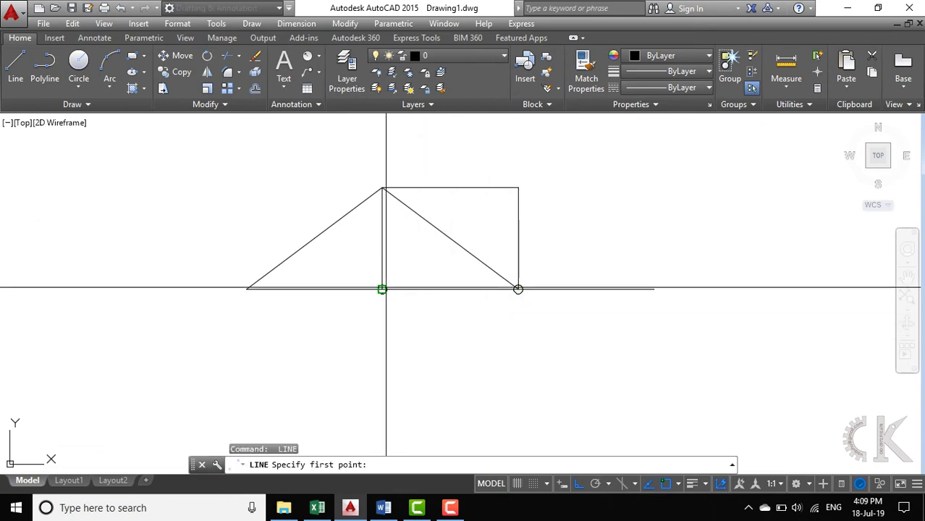
Draw the crossing diagonal and the right slope to the base end, then view the Word notes
click(382, 289)
click(518, 188)
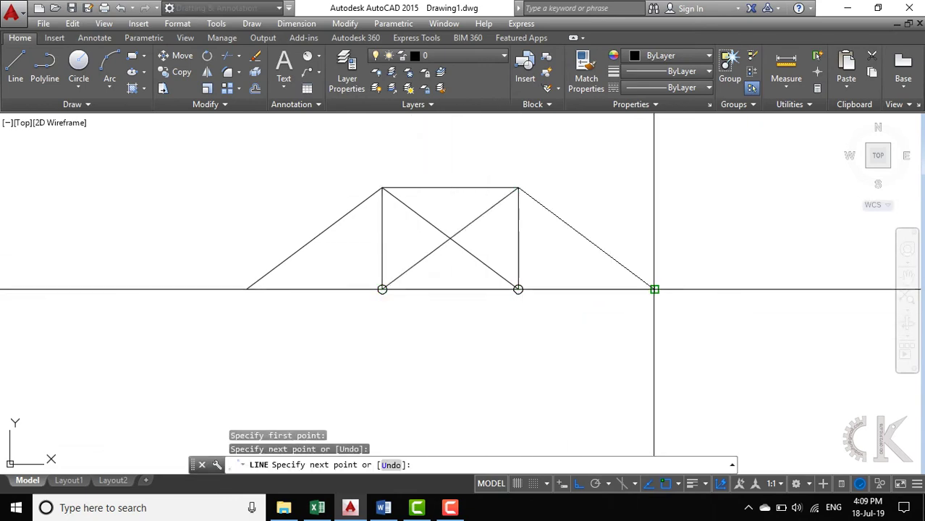
click(654, 289)
click(384, 507)
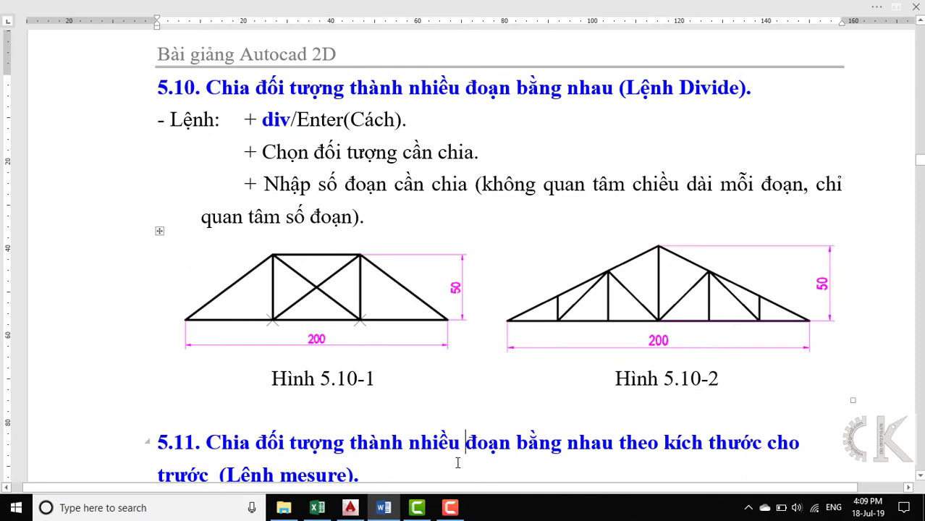
Return to AutoCAD, pan to open space beside the first truss, and start the Line command
click(351, 507)
mouse_move(555, 365)
middle_down()
mouse_move(325, 385)
mouse_move(218, 378)
middle_up()
text(l)
key(Return)
Draw a 200-unit horizontal base line beside the first truss
middle_drag(456, 355, 378, 387)
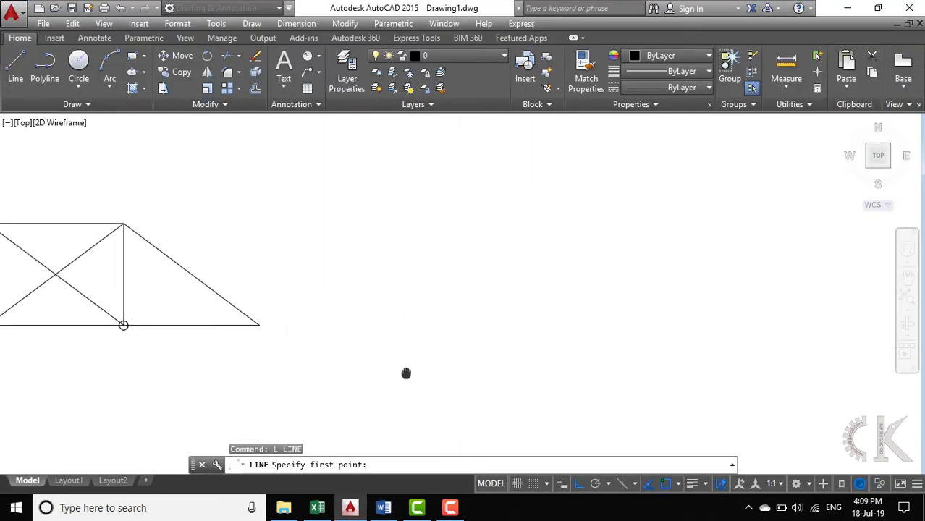
click(349, 334)
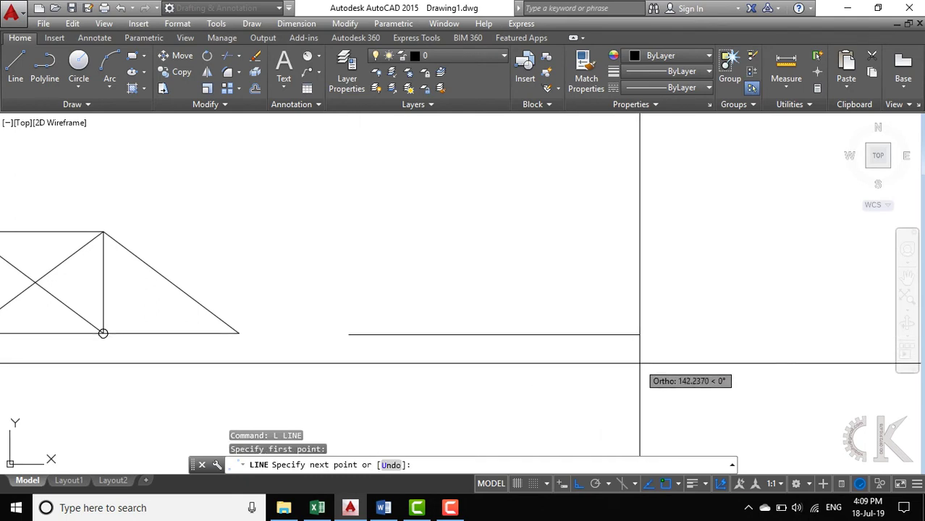
text(200)
key(Return)
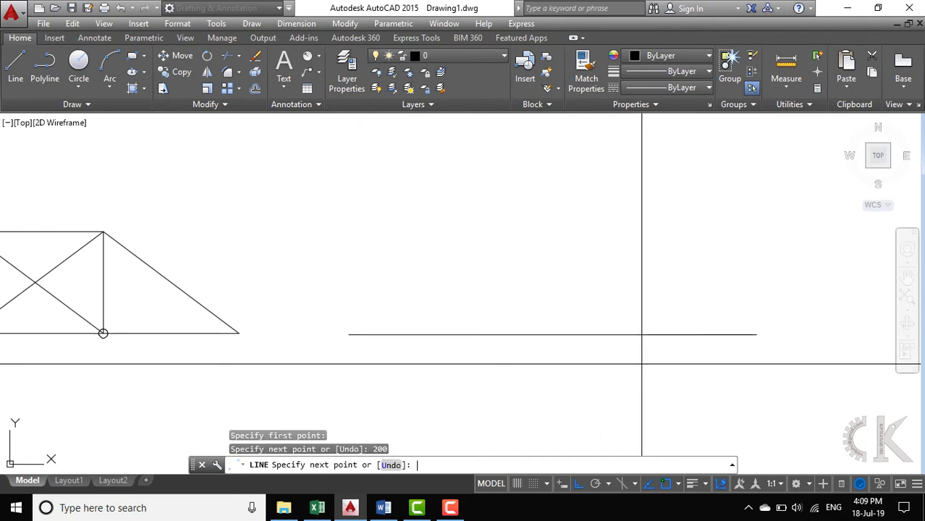
key(Return)
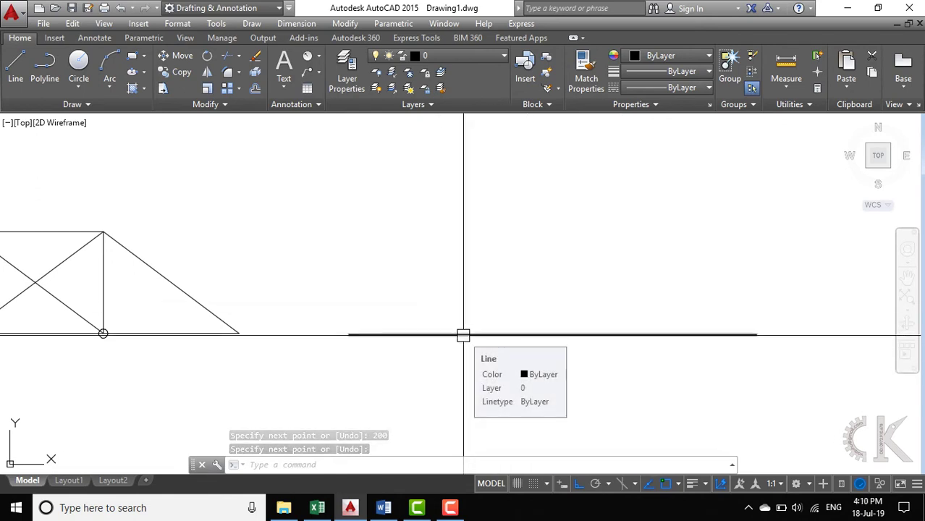
Divide the new base line into six equal parts with DIV
text(DIV)
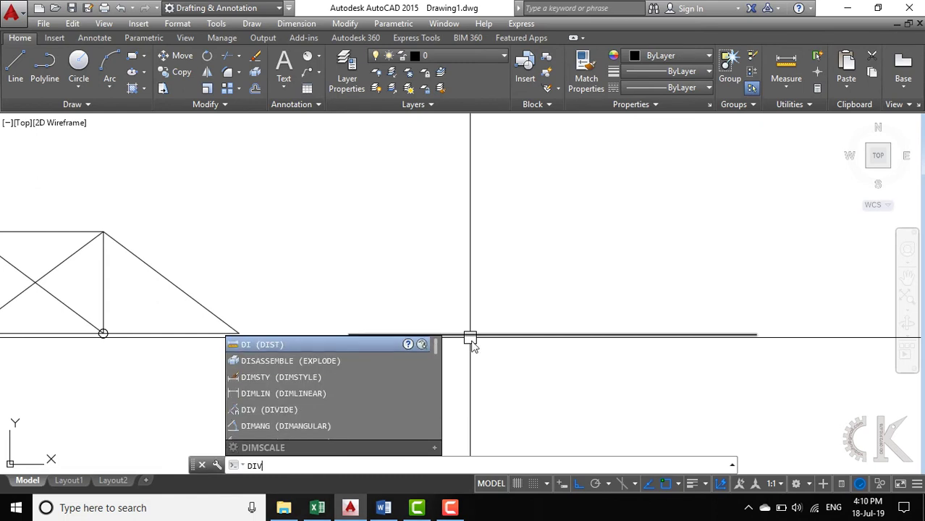
key(Return)
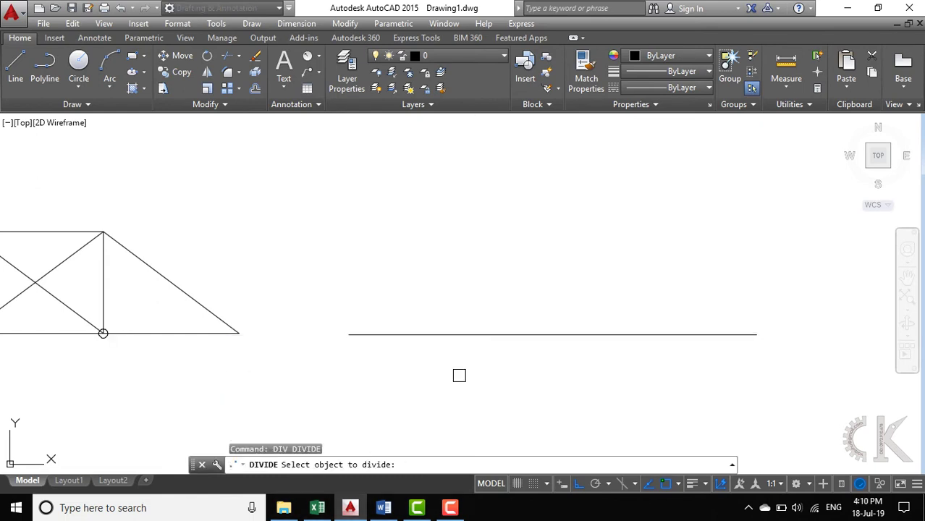
click(482, 336)
text(6)
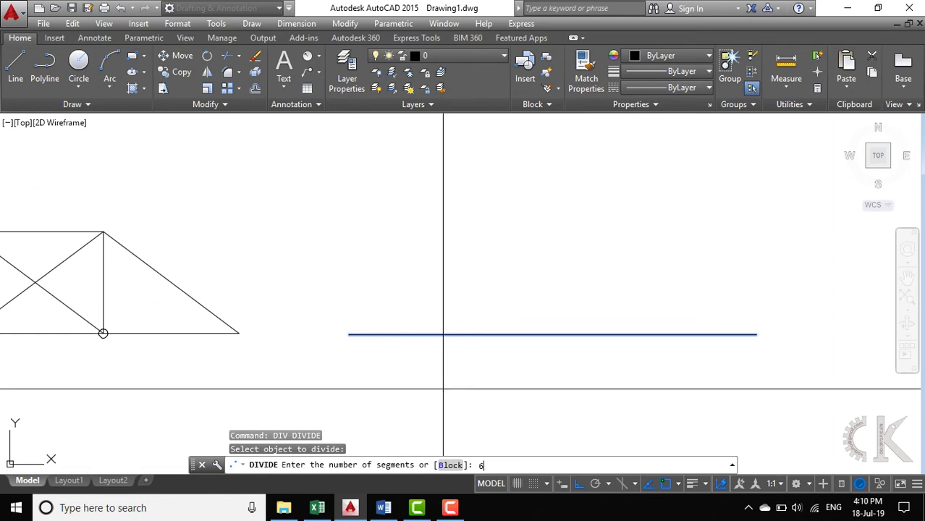
key(Return)
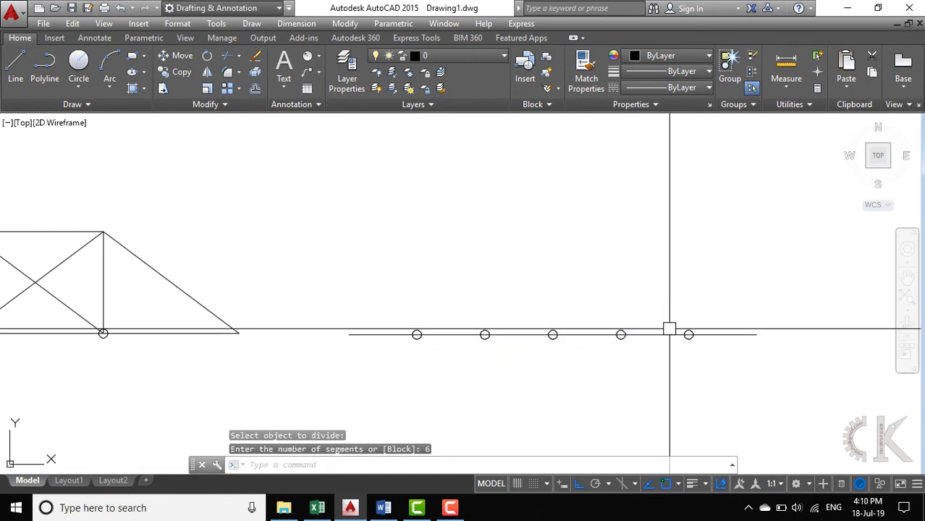
Check the Word lecture notes, then return to AutoCAD and start a new line
click(384, 507)
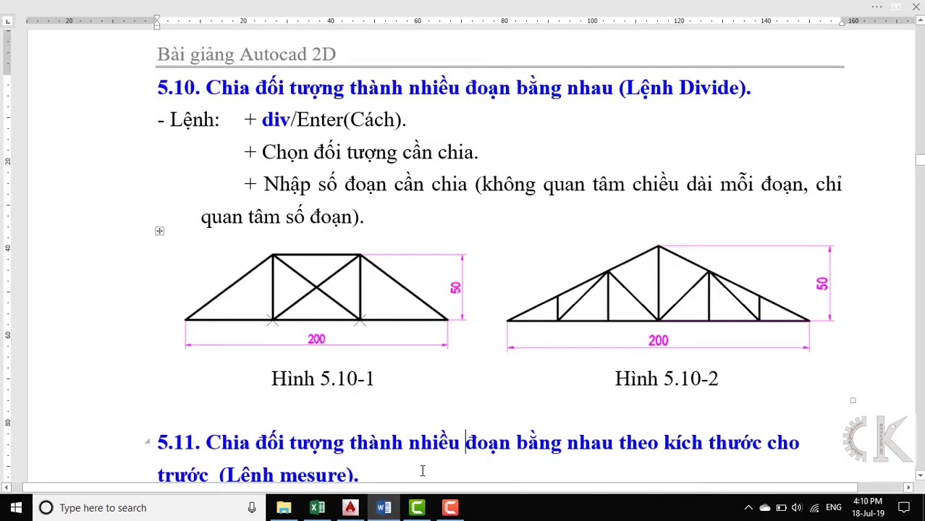
click(350, 507)
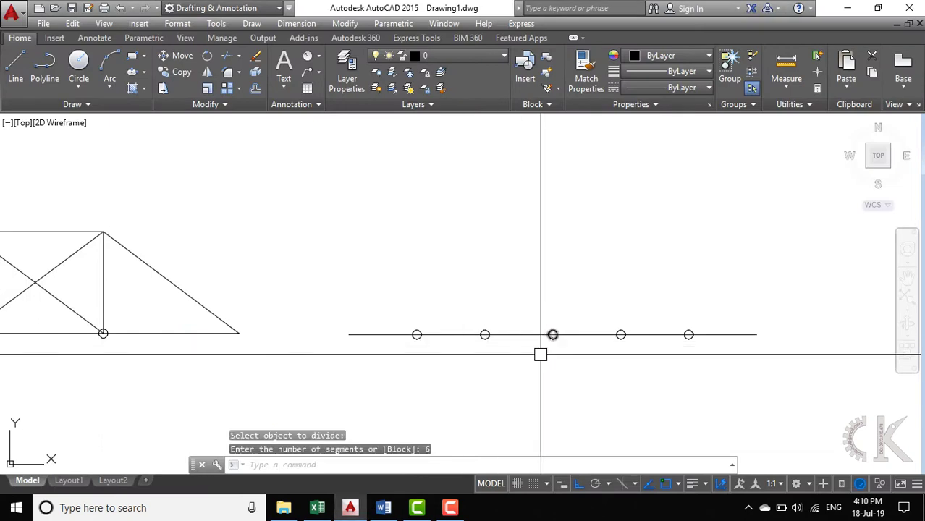
text(l)
key(Return)
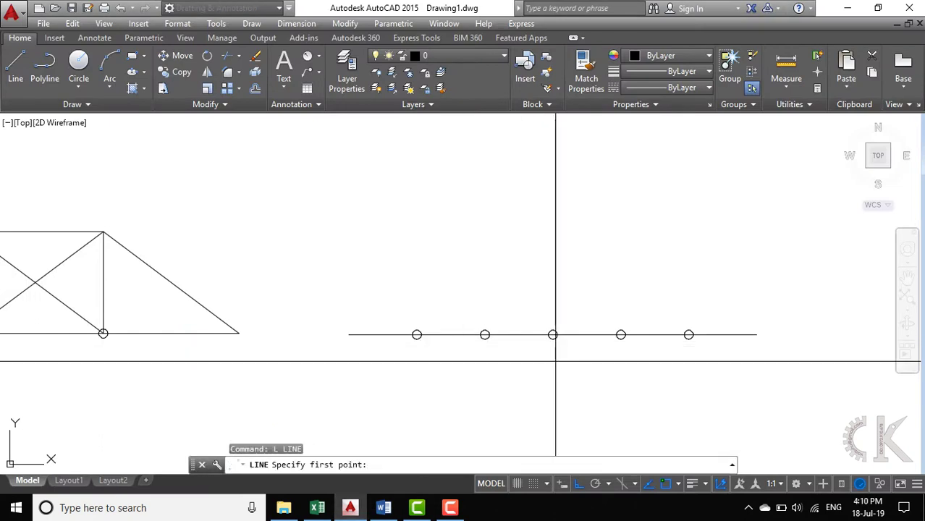
Raise a 50-unit post from the middle node and connect its top to the left base end
key(F8)
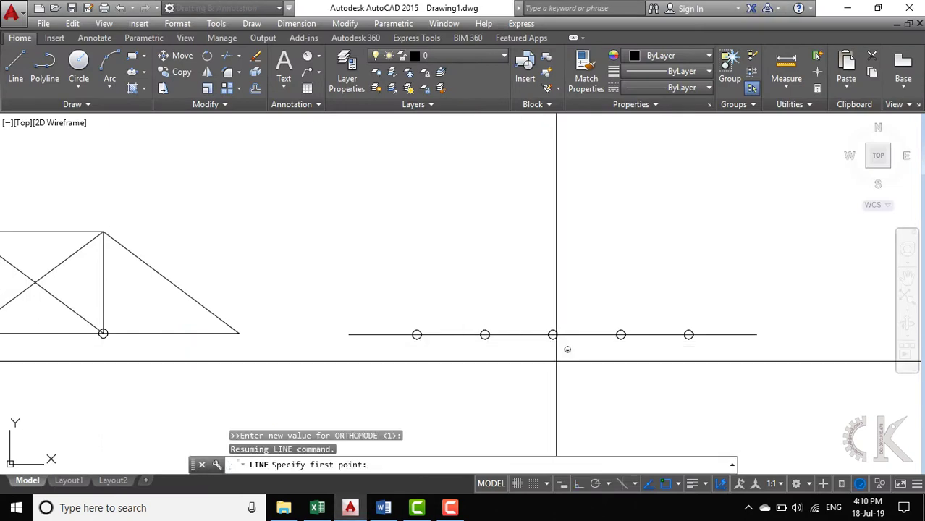
shift+right_click(556, 360)
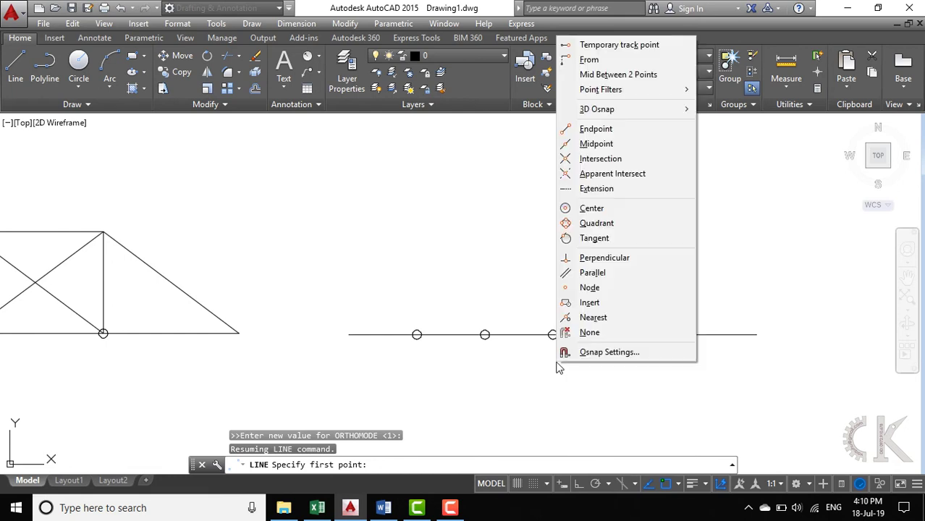
click(579, 287)
click(553, 334)
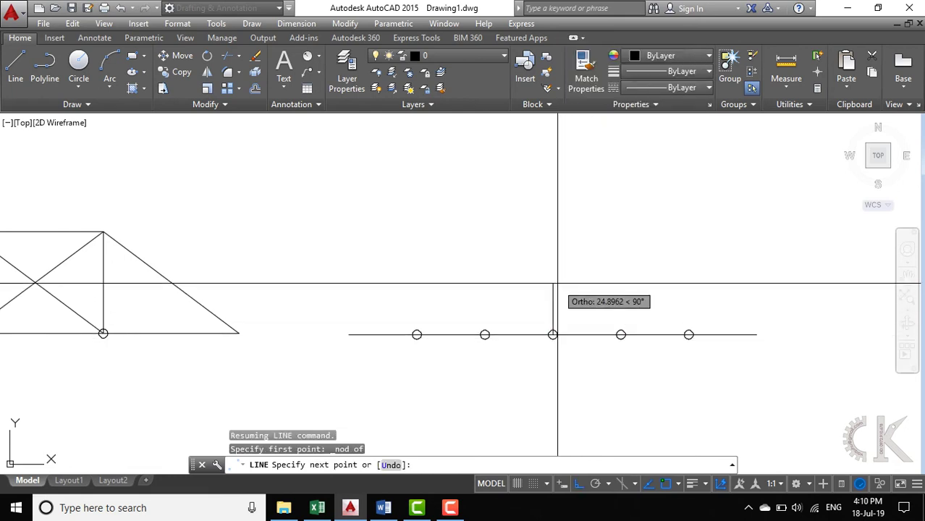
text(50)
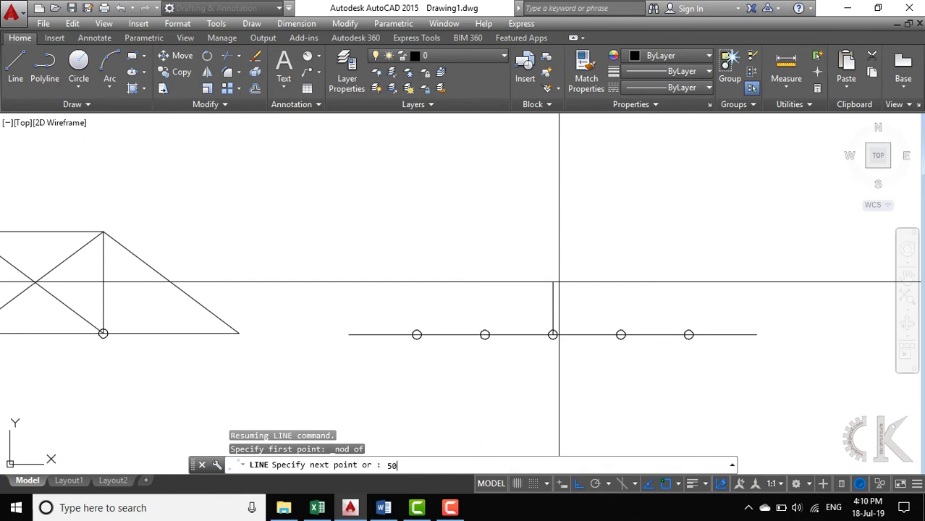
key(Return)
click(349, 334)
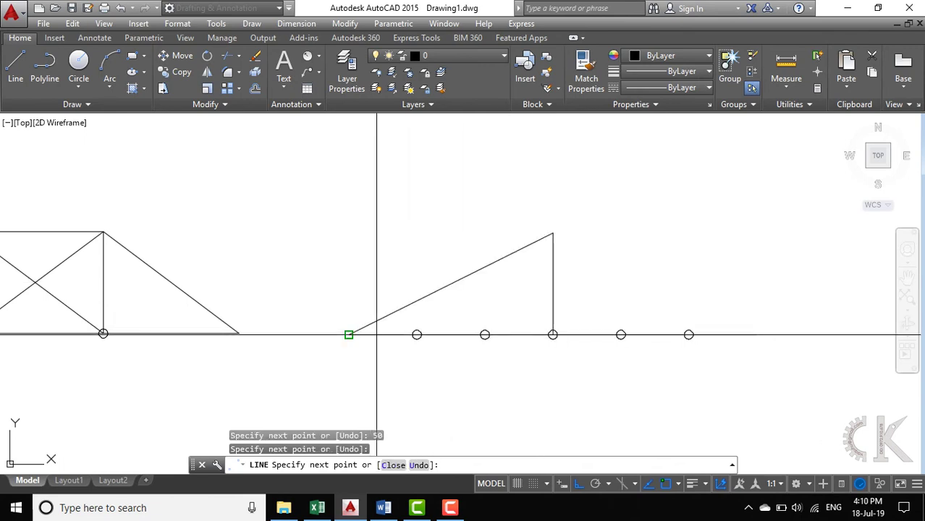
key(Return)
key(Return)
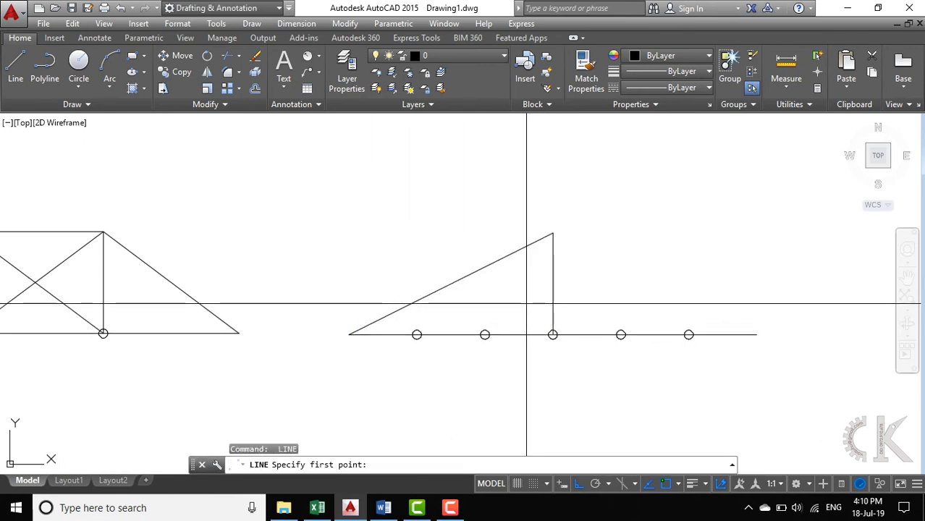
Draw the right slope from the truss apex down to the right base end
click(552, 233)
click(756, 334)
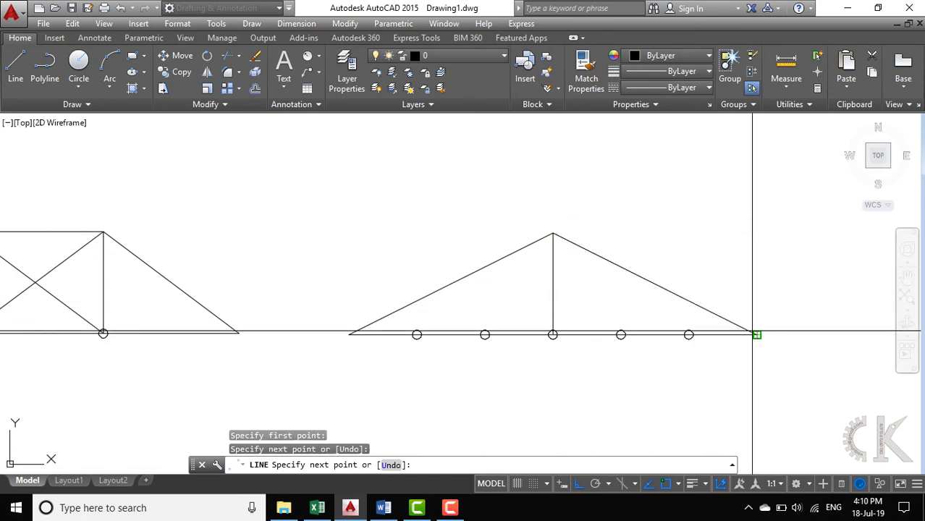
key(Return)
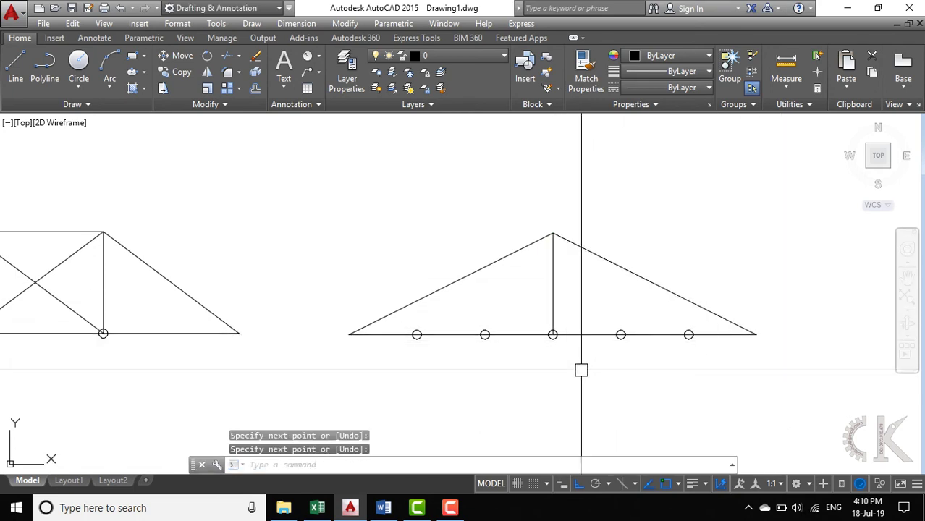
key(Return)
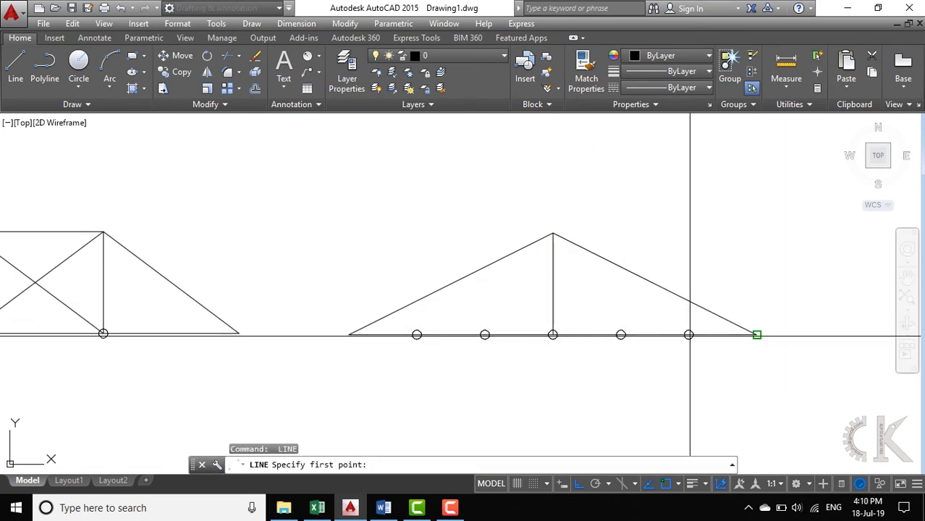
Draw a vertical post from the rightmost division node up past the right slope
shift+right_click(688, 334)
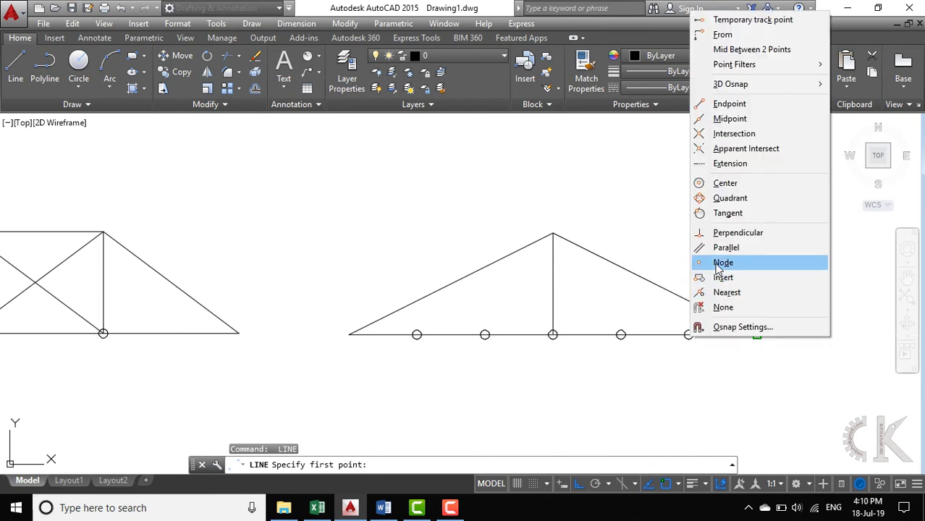
click(724, 259)
click(688, 334)
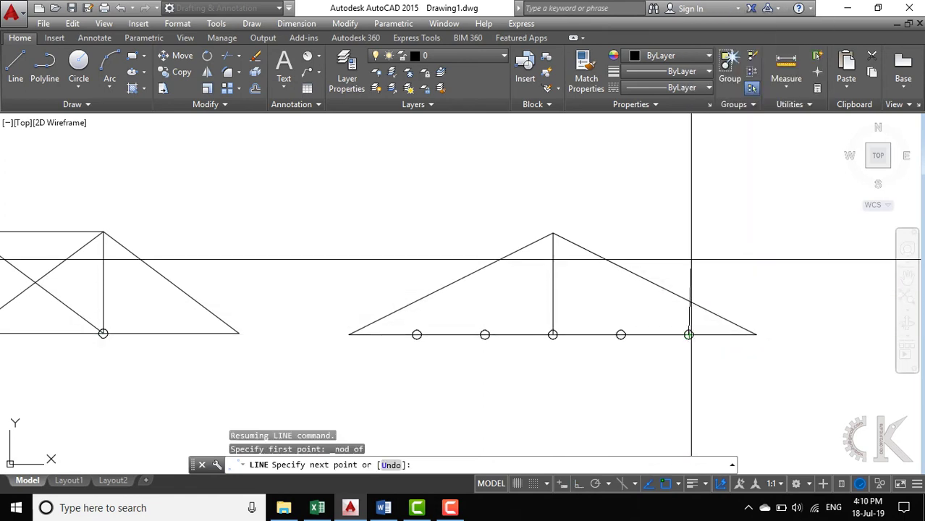
key(F8)
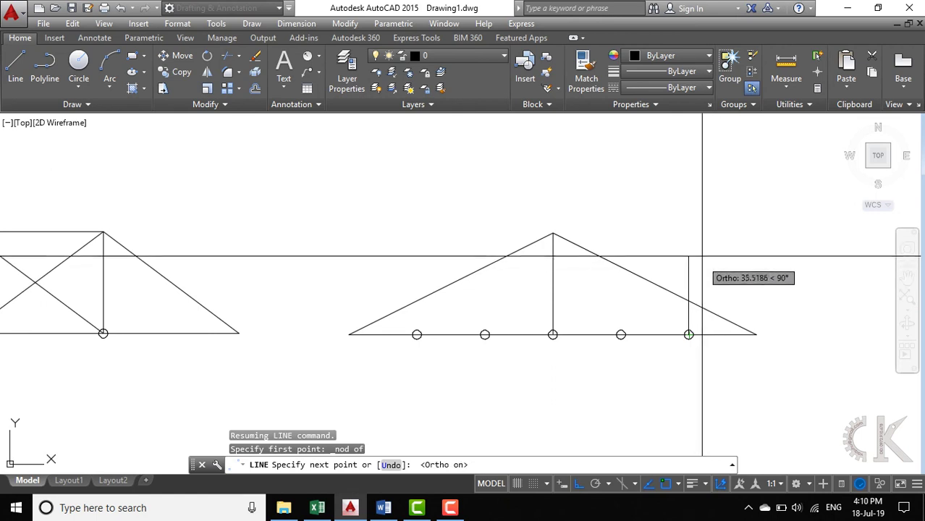
scroll(688, 286, up, 2)
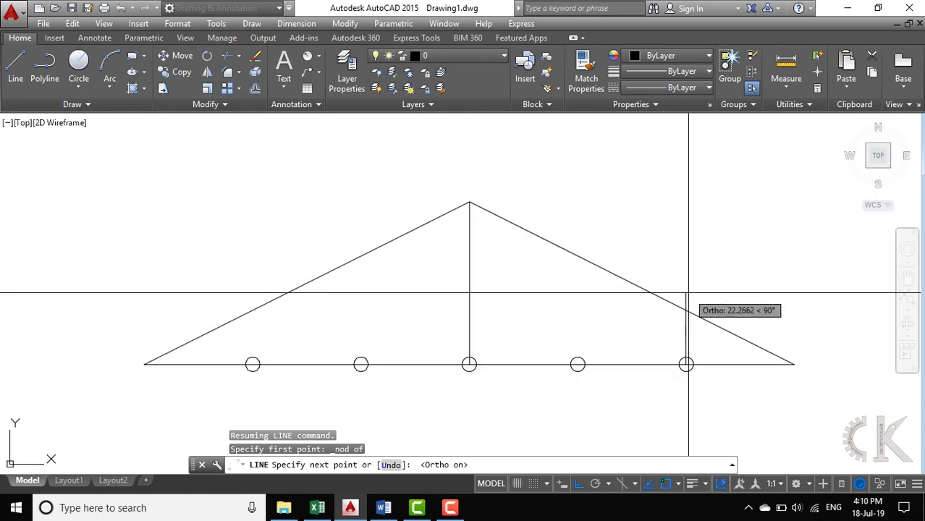
middle_drag(685, 289, 650, 274)
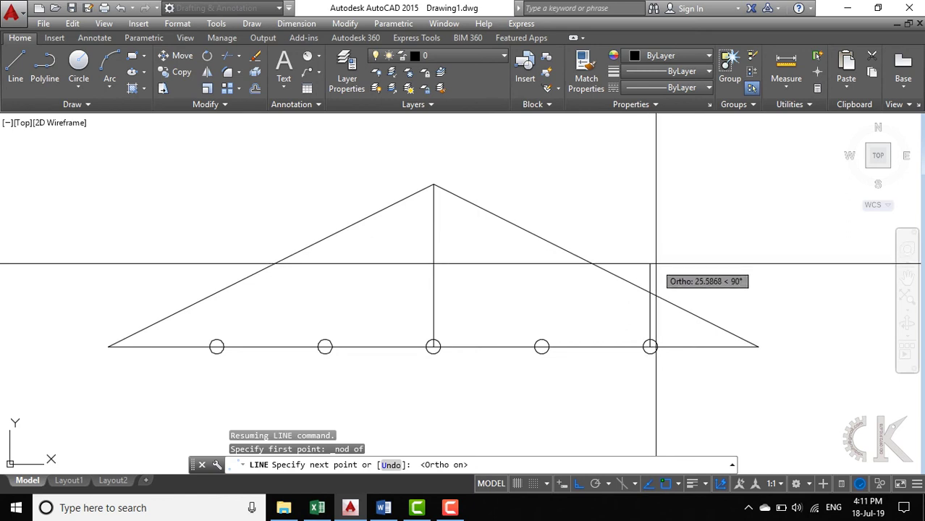
click(653, 264)
key(Escape)
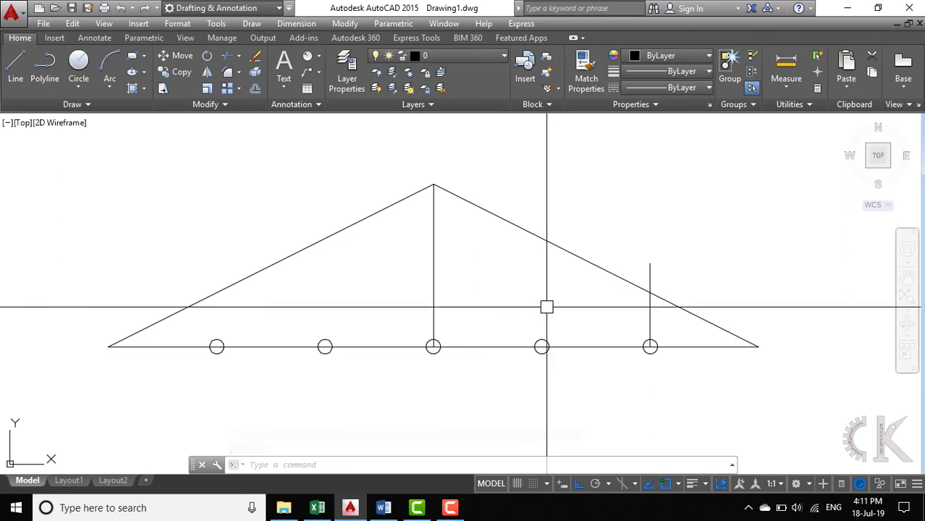
Draw a second vertical post from the fourth node, extending above the top chord
text(l)
key(Return)
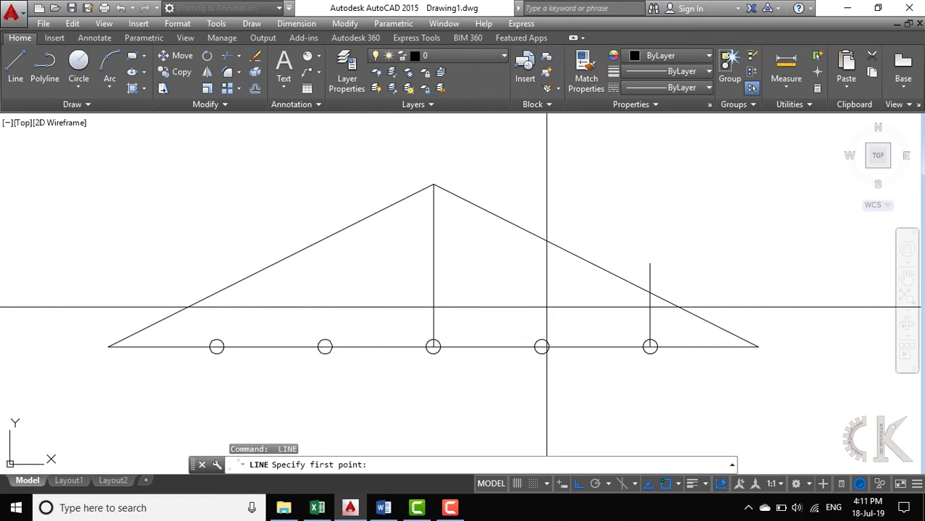
shift+right_click(546, 307)
click(575, 419)
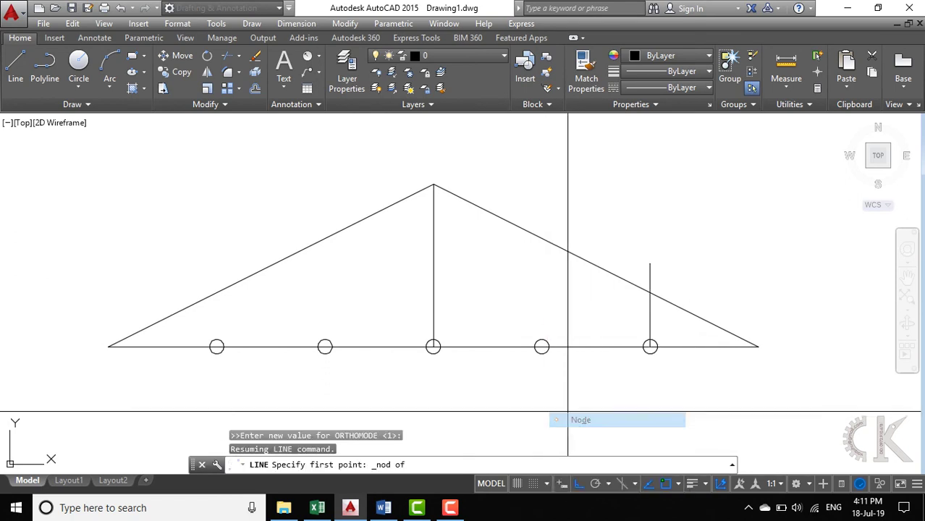
click(542, 219)
key(Return)
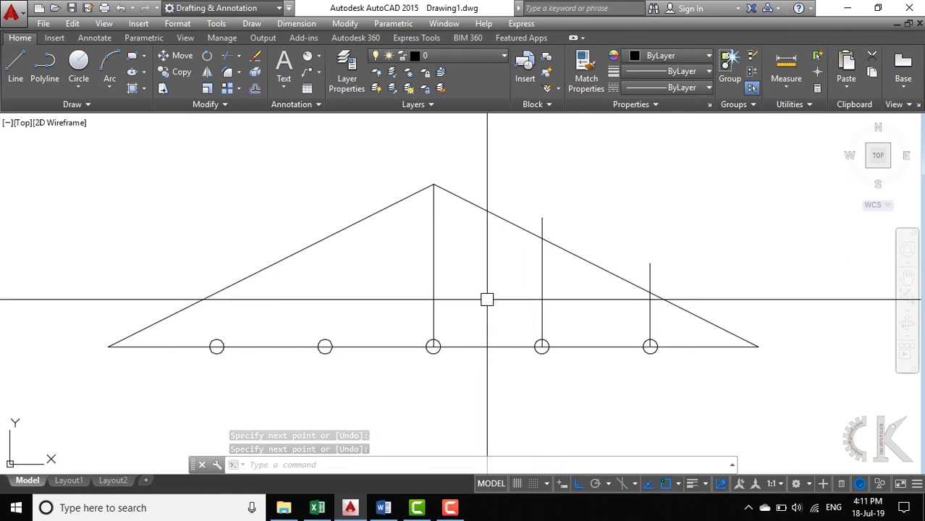
middle_drag(474, 295, 479, 300)
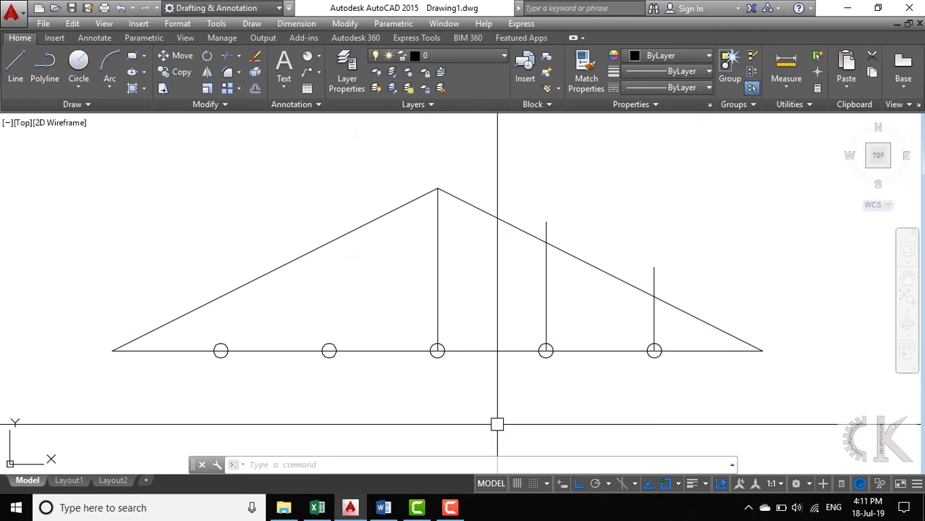
Turn on Node as a running object snap in Object Snap Settings
right_click(666, 488)
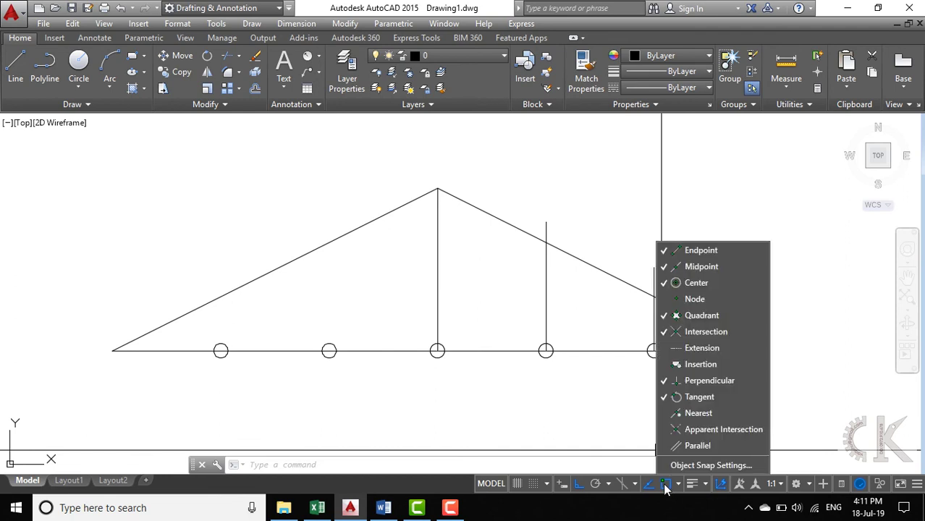
click(683, 467)
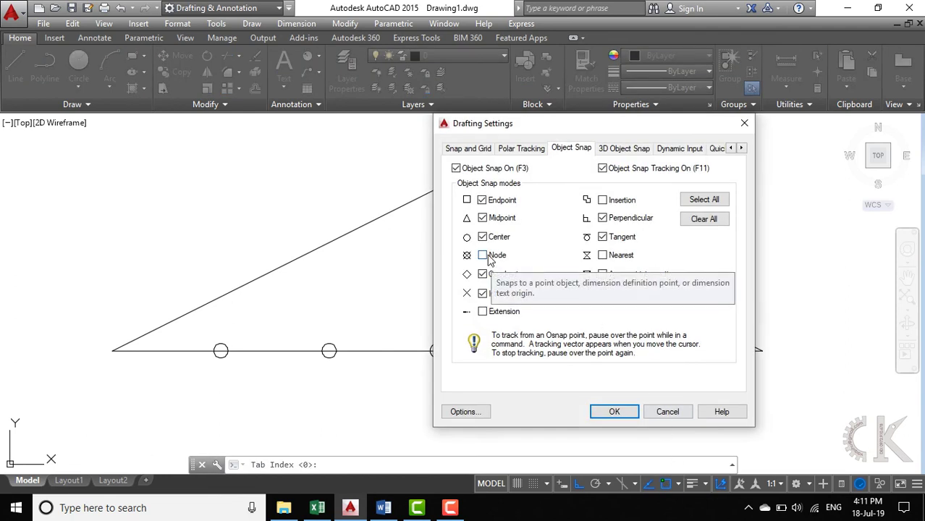
click(483, 256)
click(613, 412)
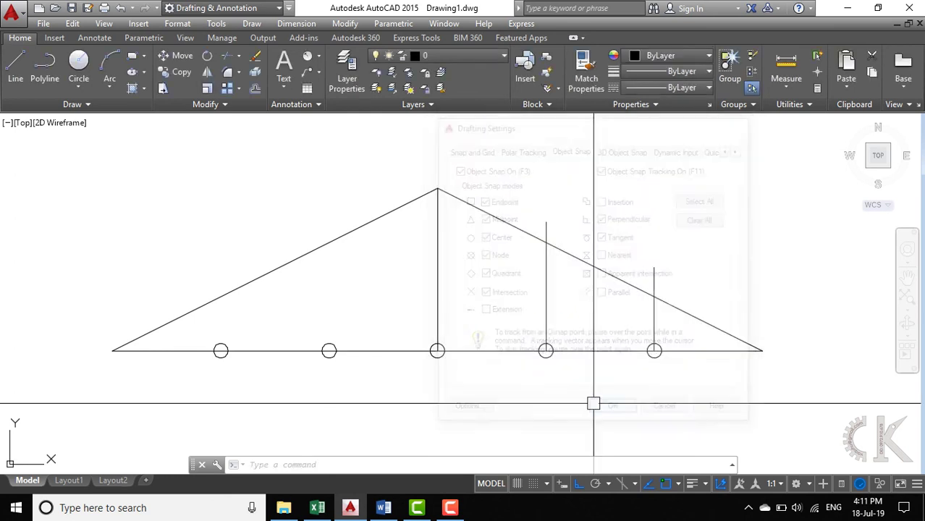
Draw vertical posts from the second and first nodes up past the left slope
text(l)
key(Return)
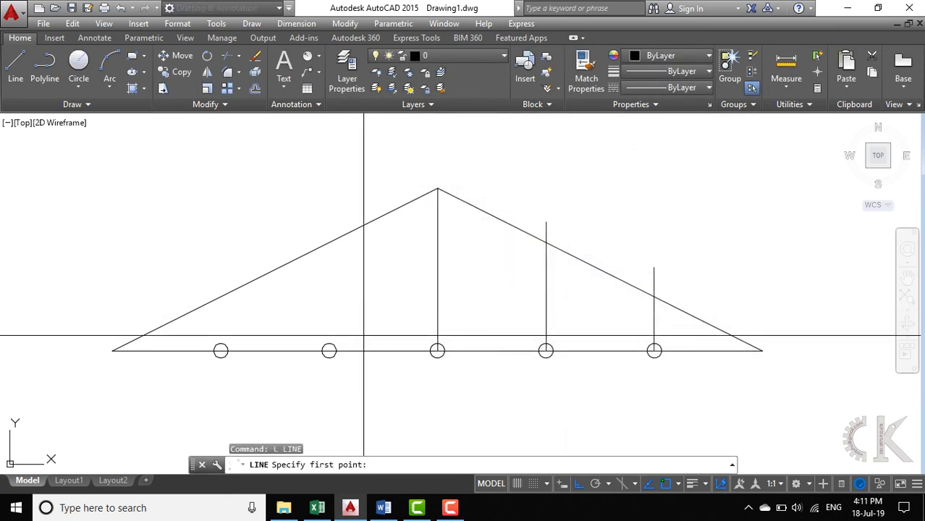
click(329, 351)
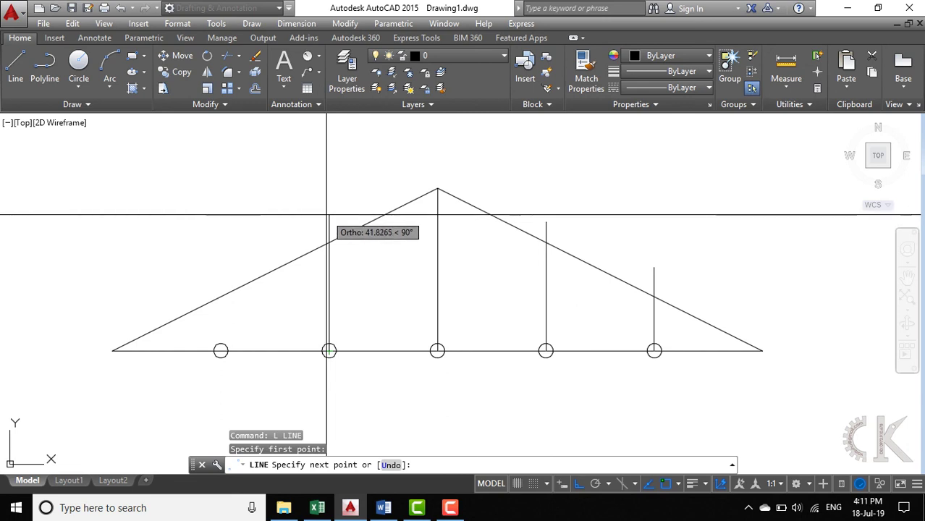
click(329, 215)
key(Return)
key(Return)
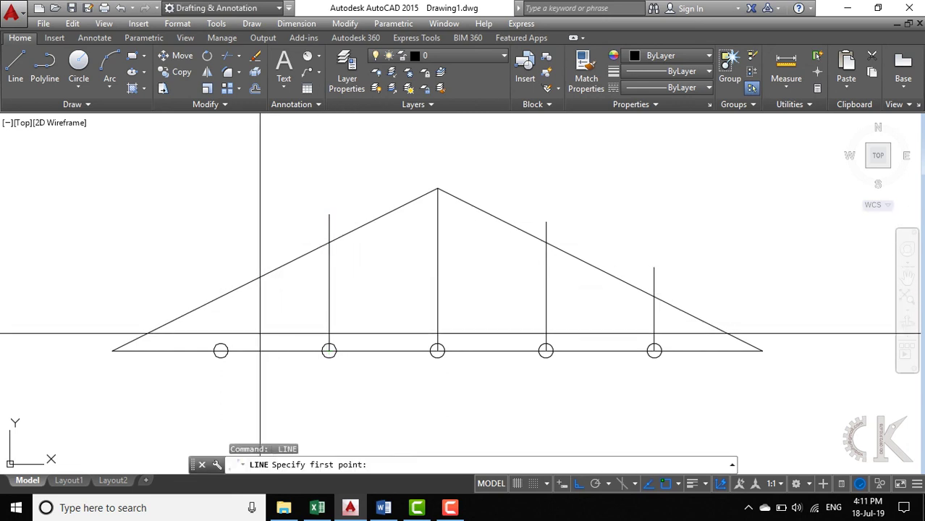
click(221, 351)
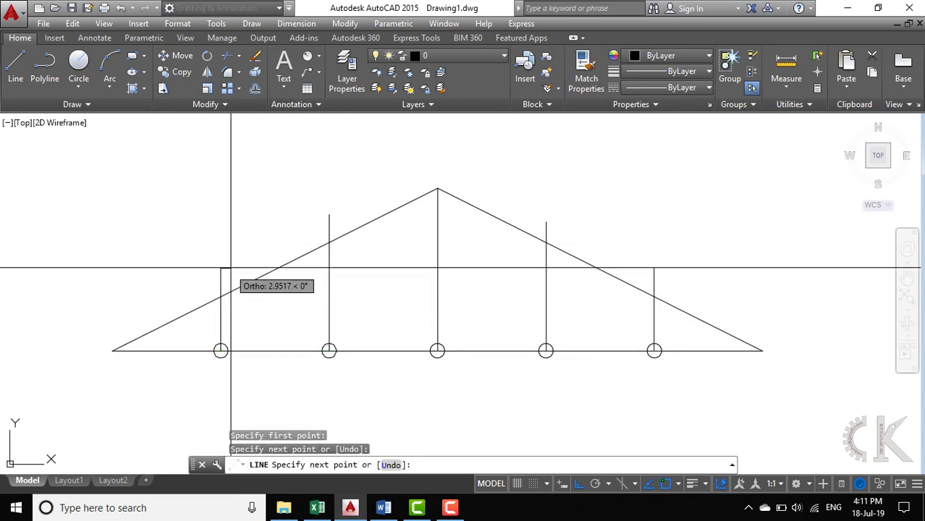
click(229, 269)
key(Return)
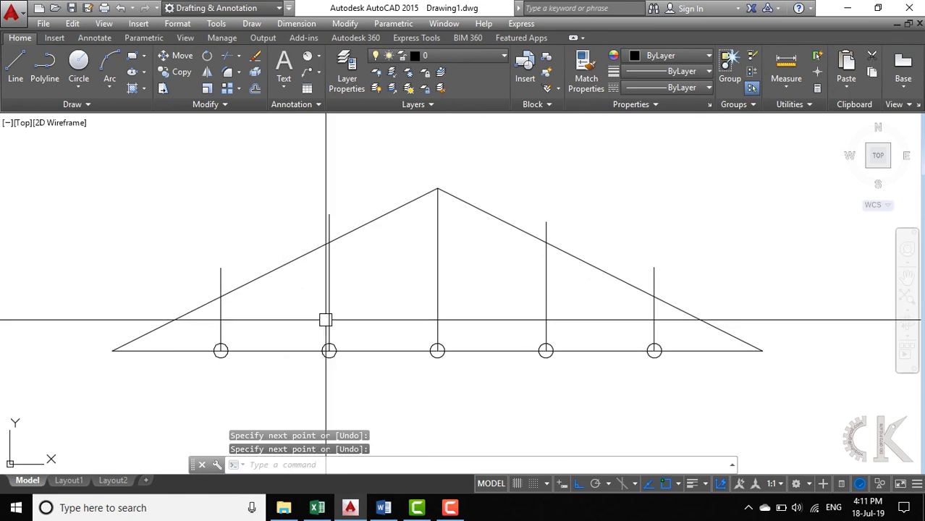
click(378, 511)
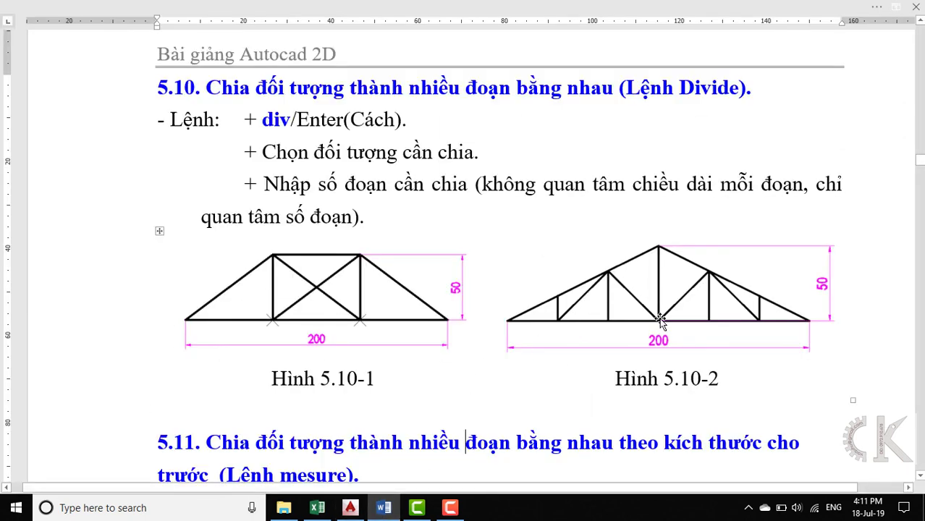
click(350, 508)
Draw zigzag webs: leftmost node, top chord at post 2, centre node, top chord at post 4, rightmost node
text(l)
key(Return)
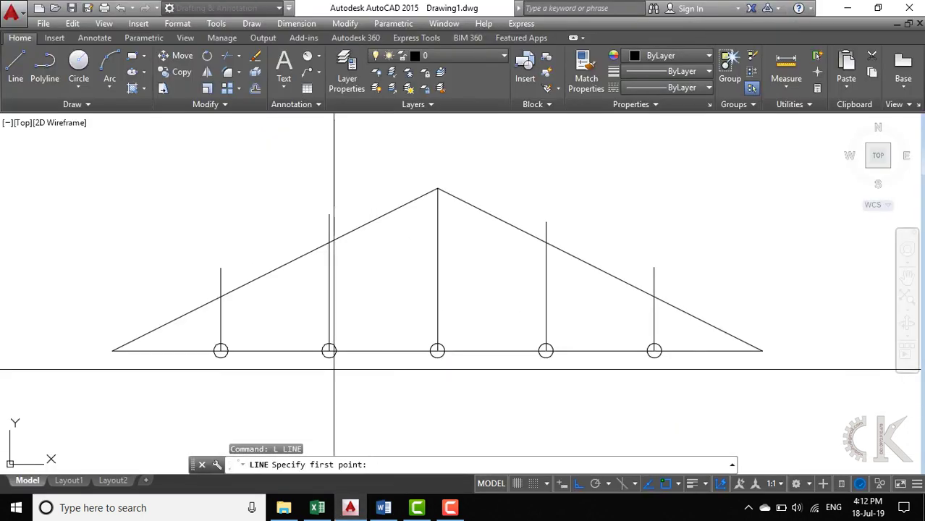
click(221, 351)
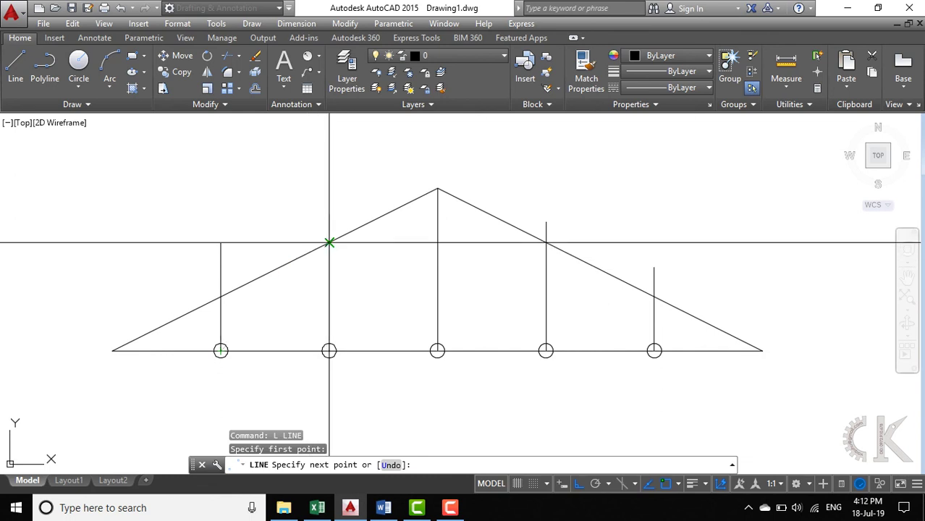
click(330, 242)
click(437, 351)
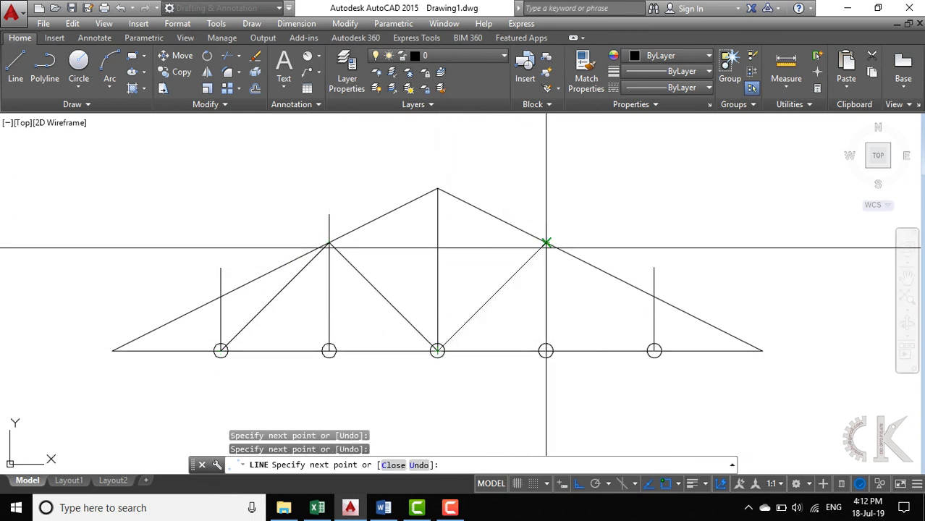
click(546, 243)
click(654, 351)
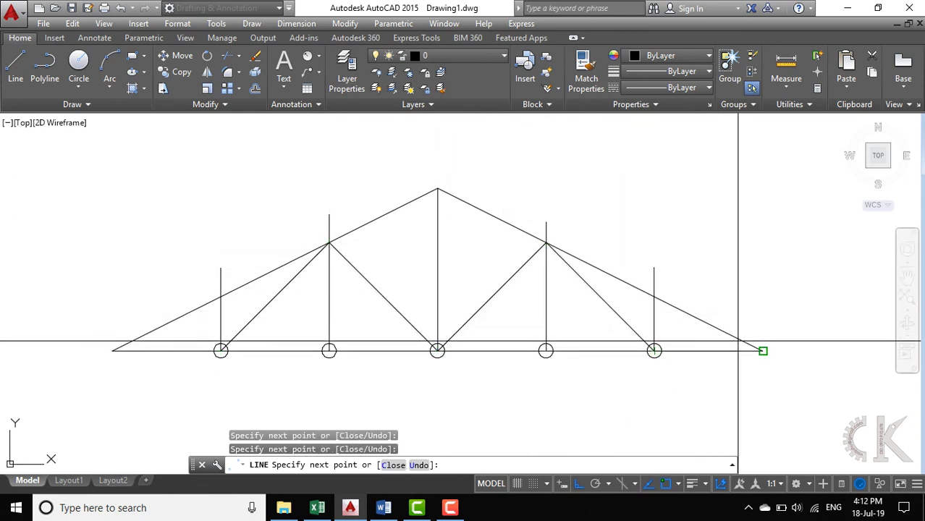
key(Return)
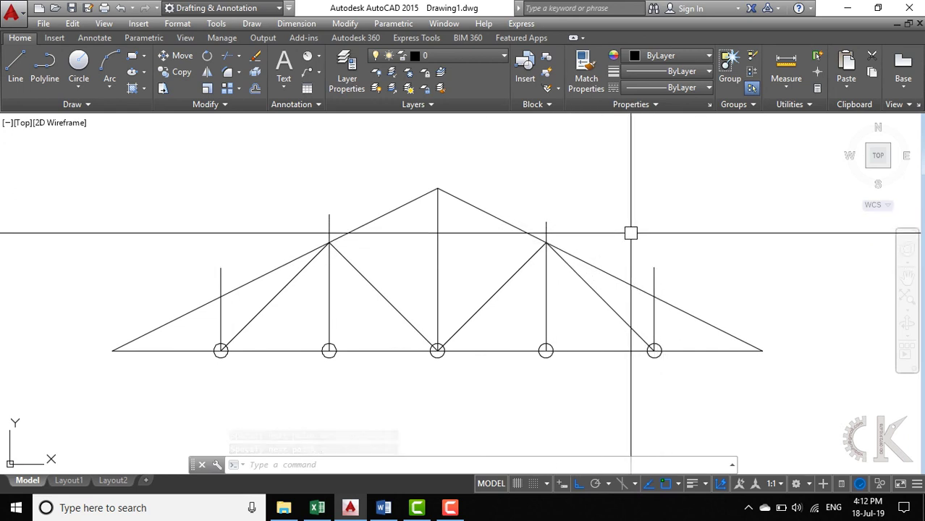
Trim the four post ends sticking out above the sloping top chords, using all objects as edges
text(T)
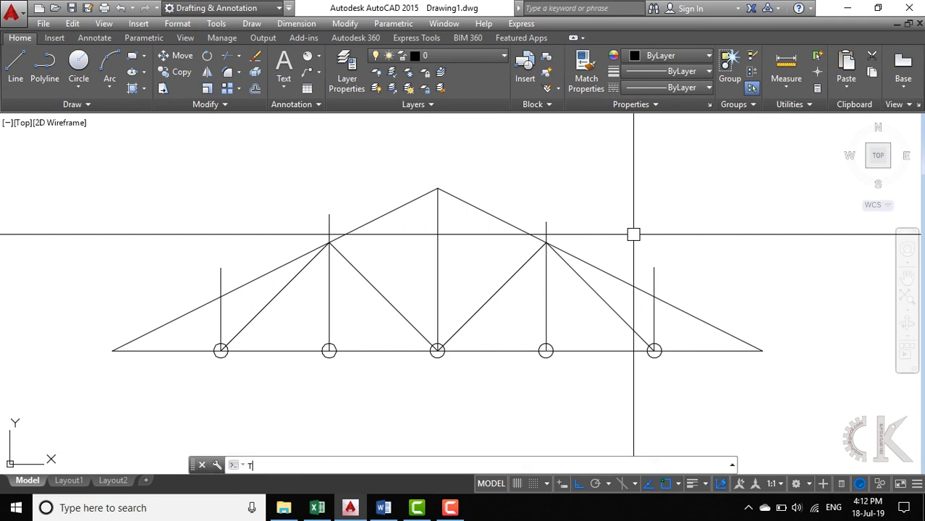
text(R)
key(Return)
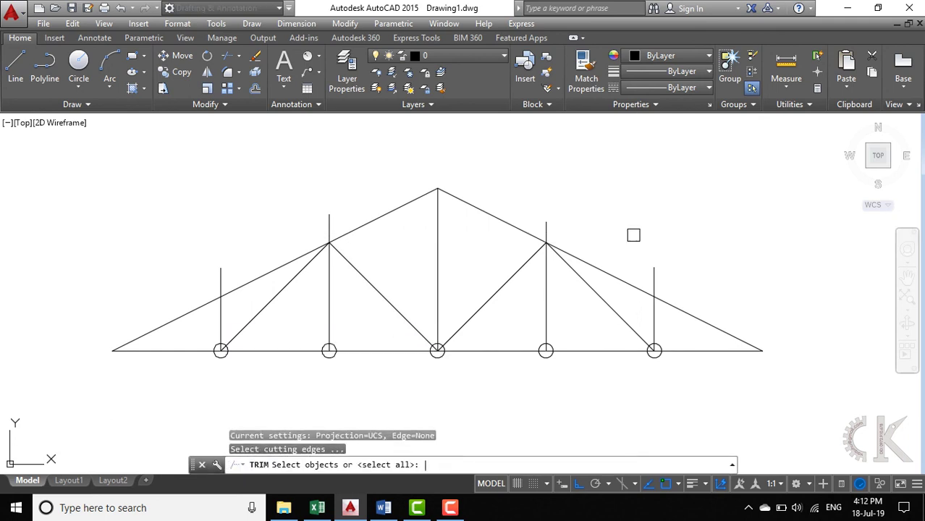
key(Return)
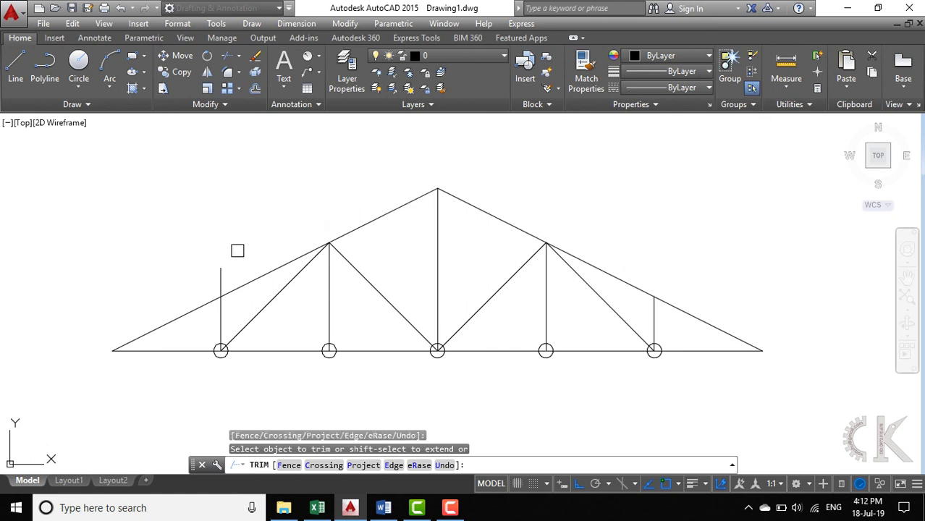
key(Return)
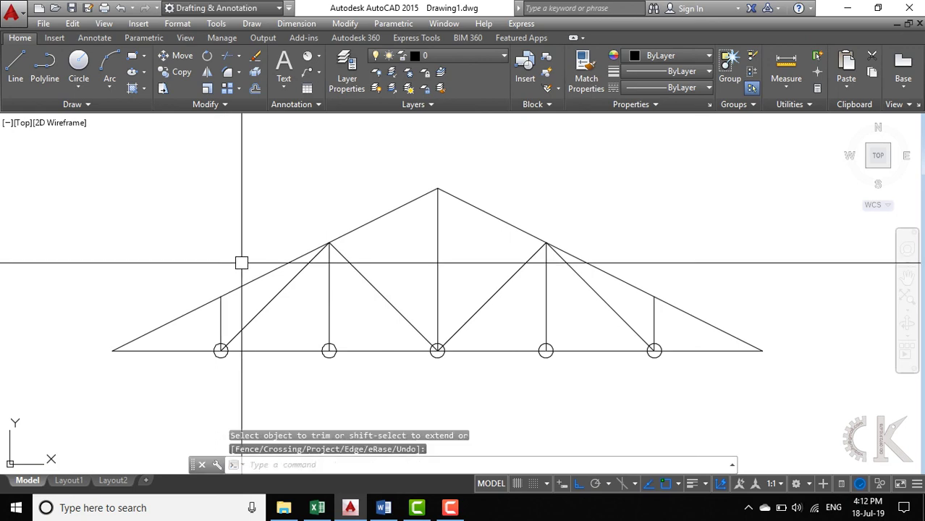
Bring up the Word lesson page showing reference truss figures Hình 5.10-1 and 5.10-2
click(383, 508)
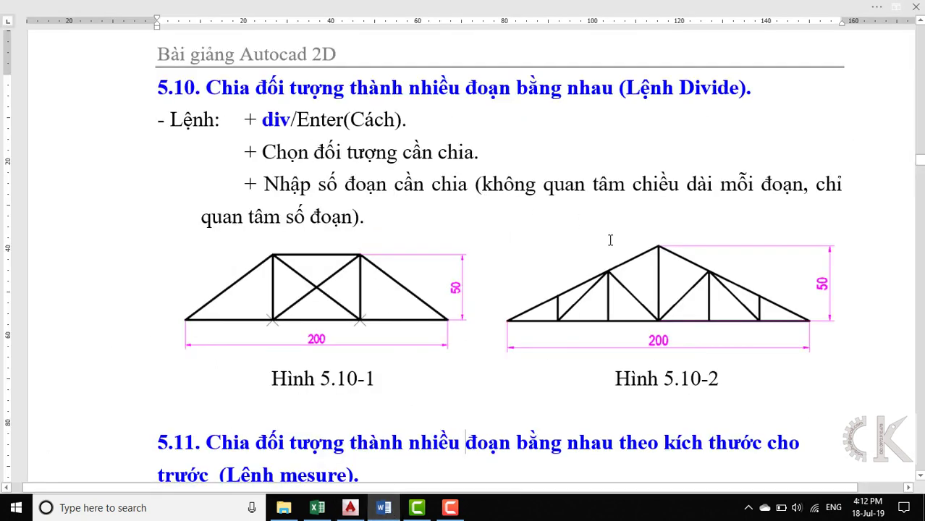